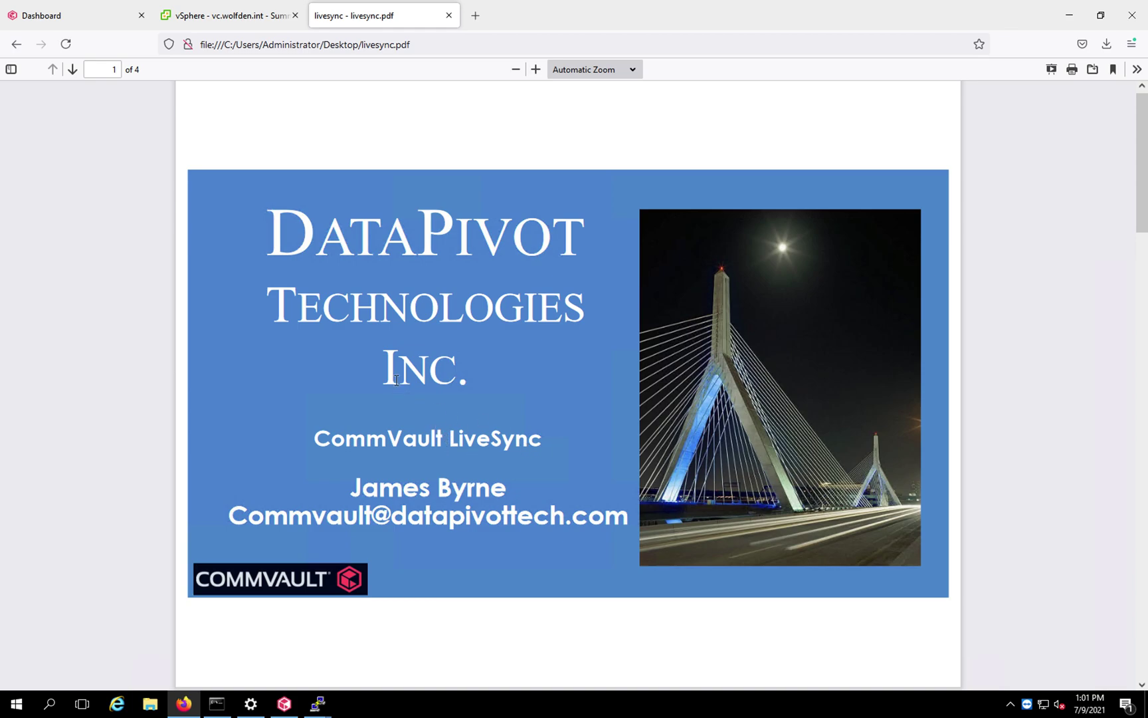
# Advance livesync.pdf to page 2, the Table of Contents.
pyautogui.click(72, 69)
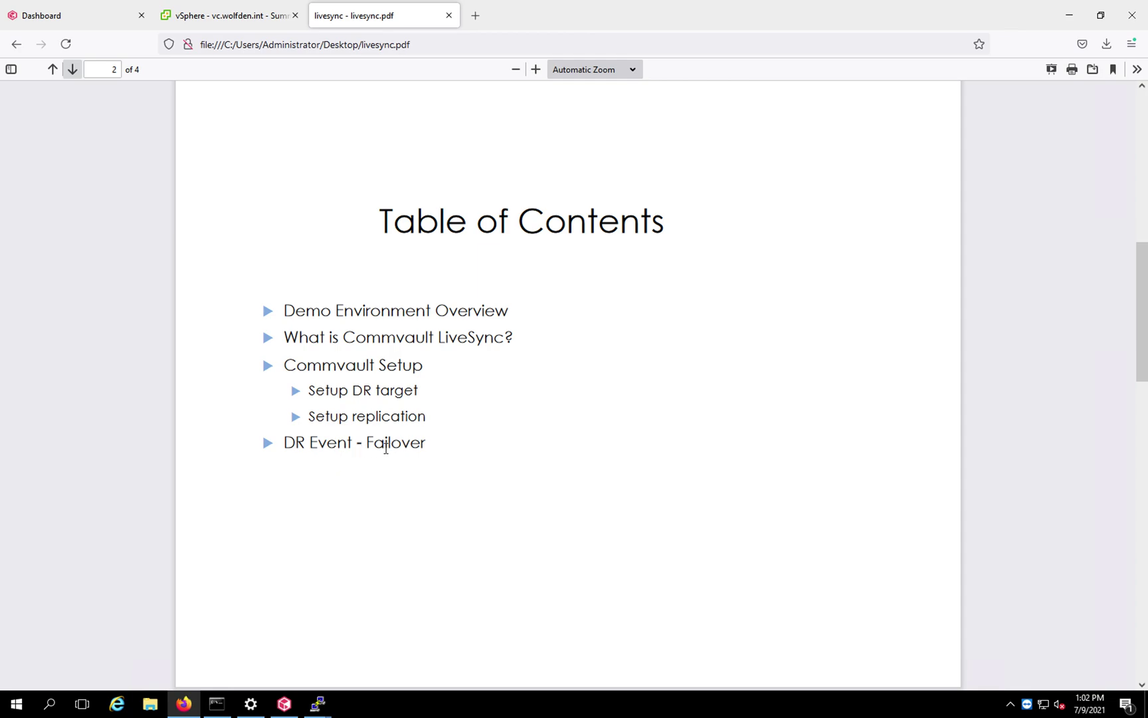
# Advance livesync.pdf to page 3, the DataPivot Demo Environment diagram.
pyautogui.click(72, 69)
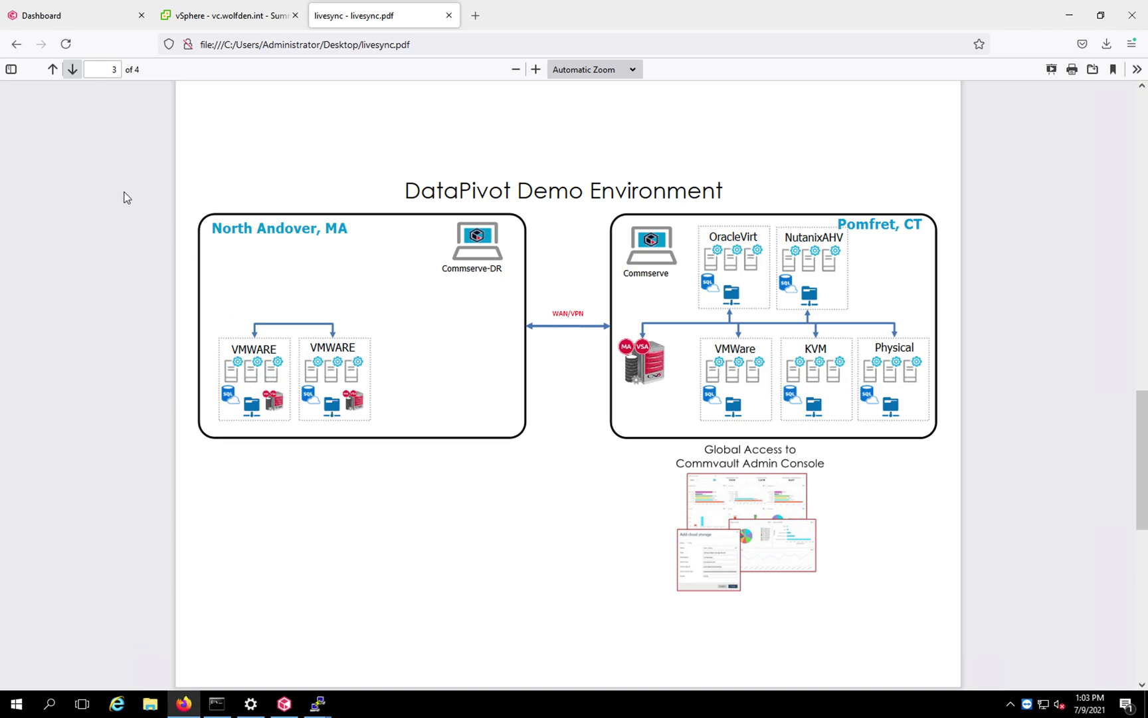
# Advance to page 4, the diagram of LiveSync from NEN2 - Prod to NEN1 - DR.
pyautogui.click(72, 69)
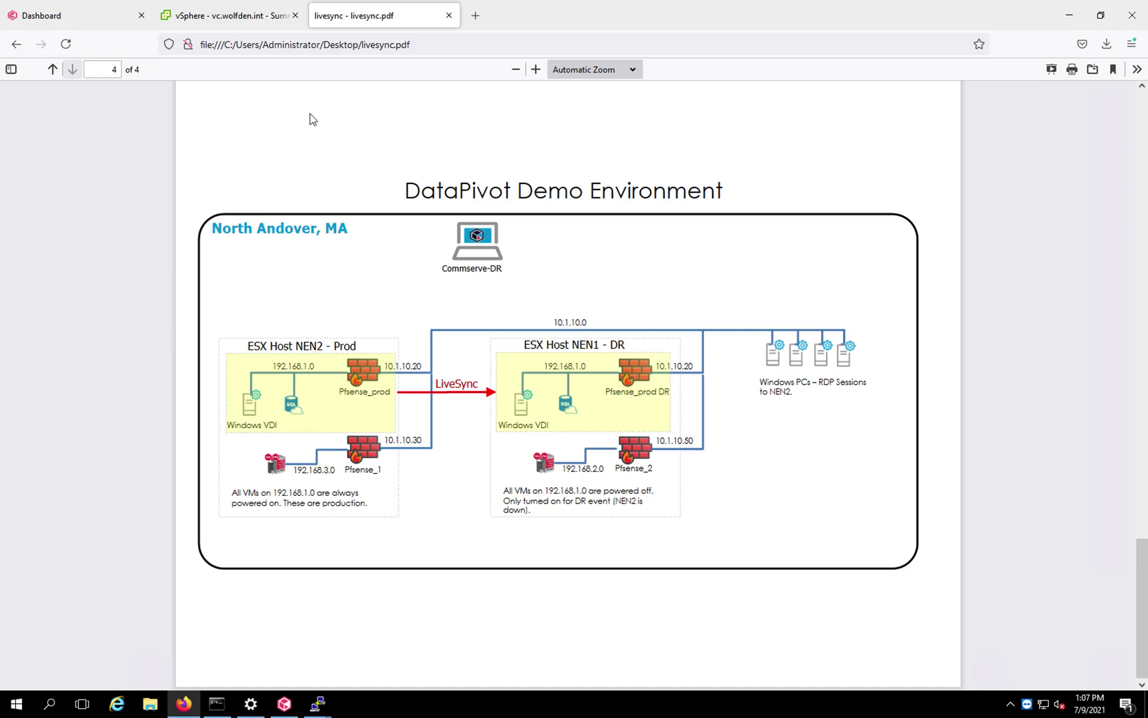
# Expand NEN_PRODUCTION and NEN2_OPERATIONS on nen2.wolfden.int, comparing each with the PDF diagram.
pyautogui.click(245, 21)
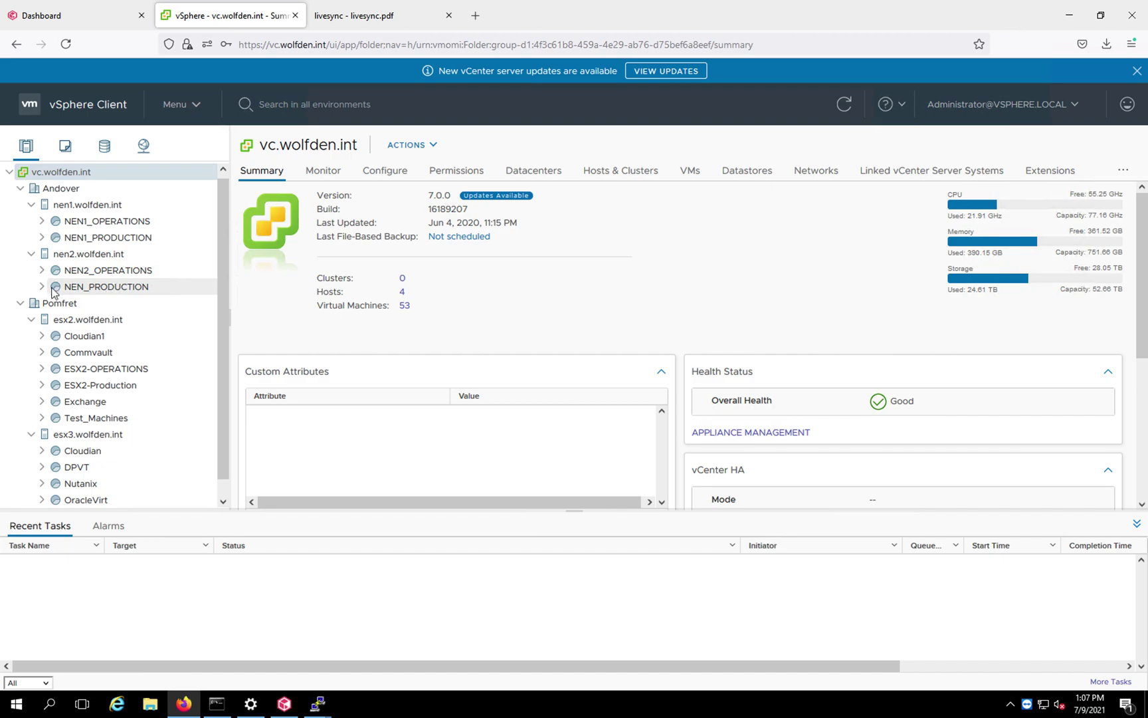
pyautogui.click(42, 287)
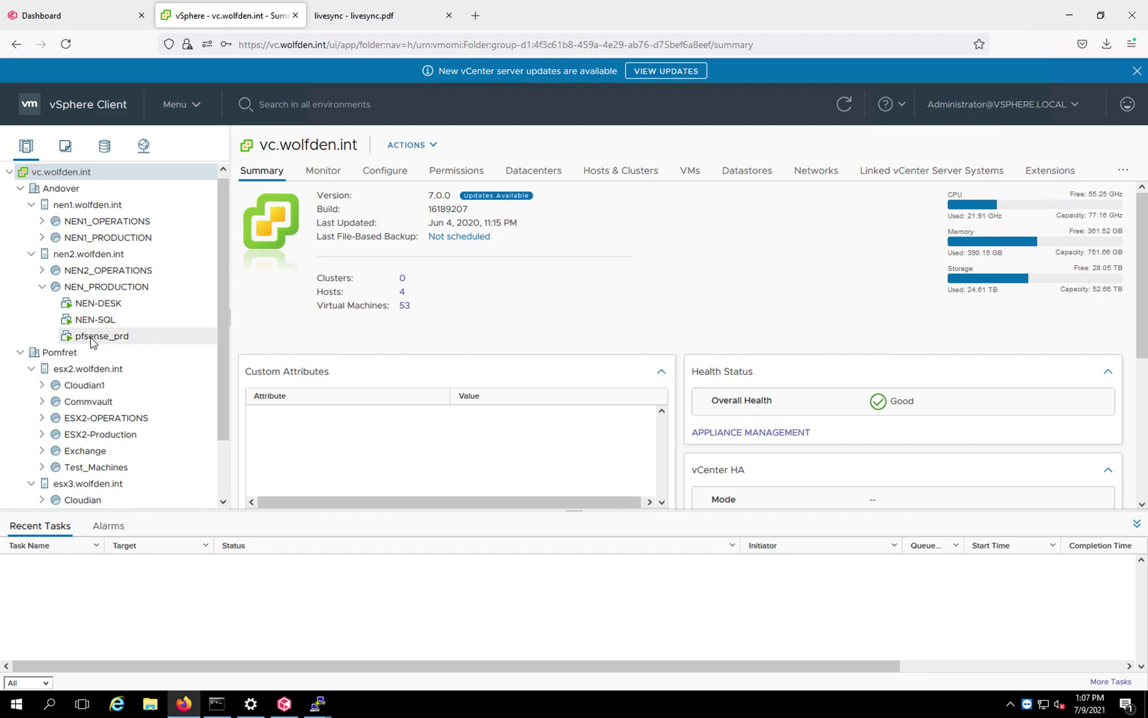
pyautogui.click(345, 19)
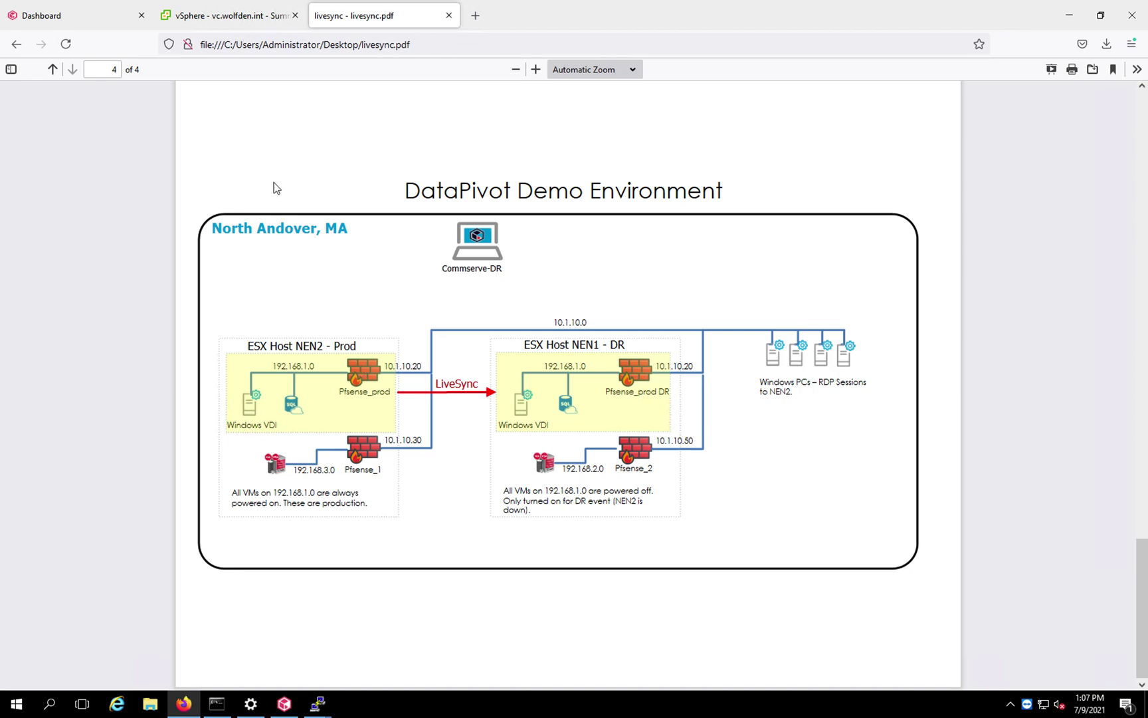
pyautogui.click(240, 20)
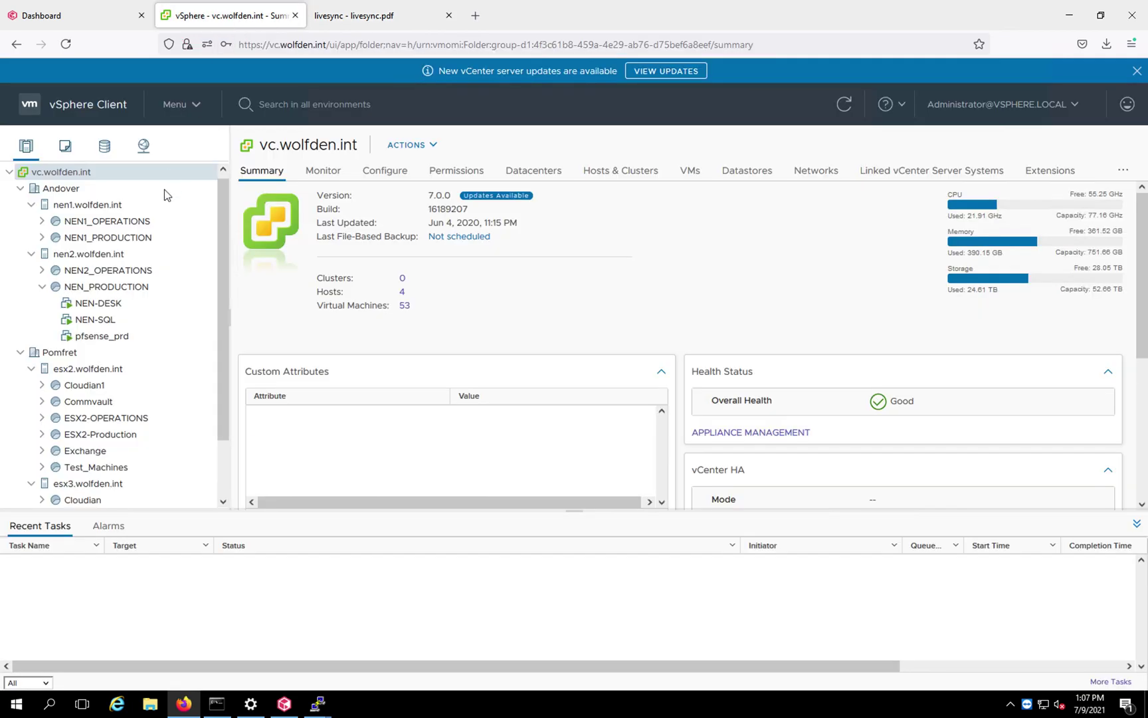
pyautogui.click(42, 272)
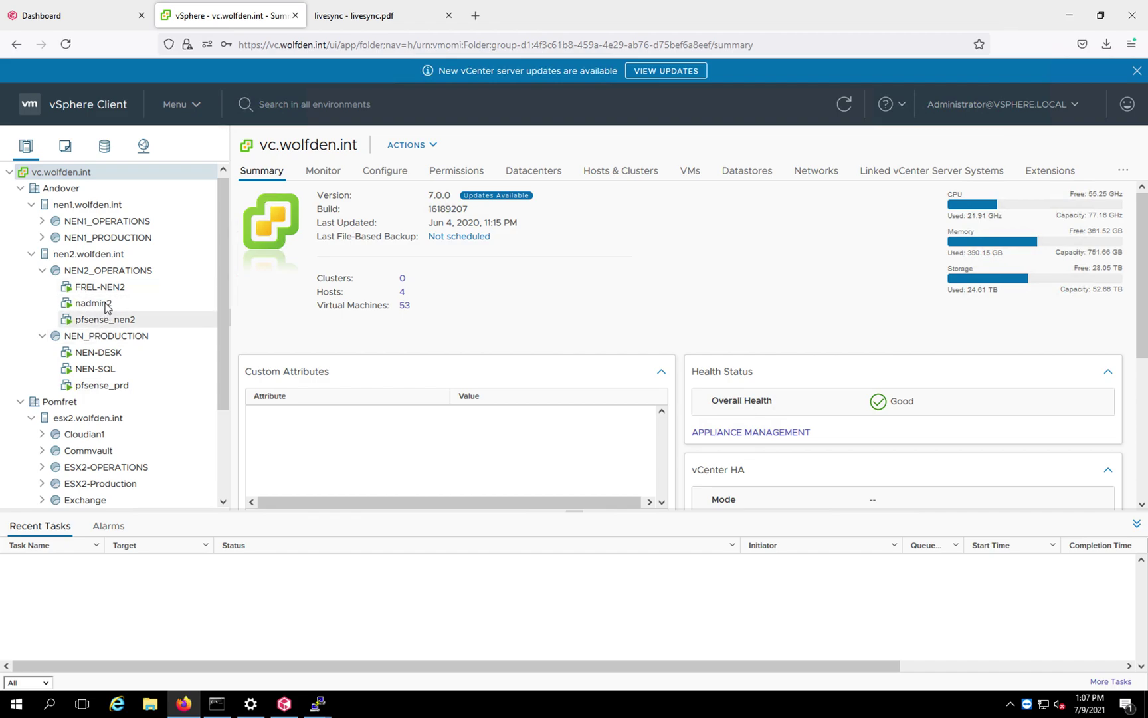
pyautogui.click(327, 20)
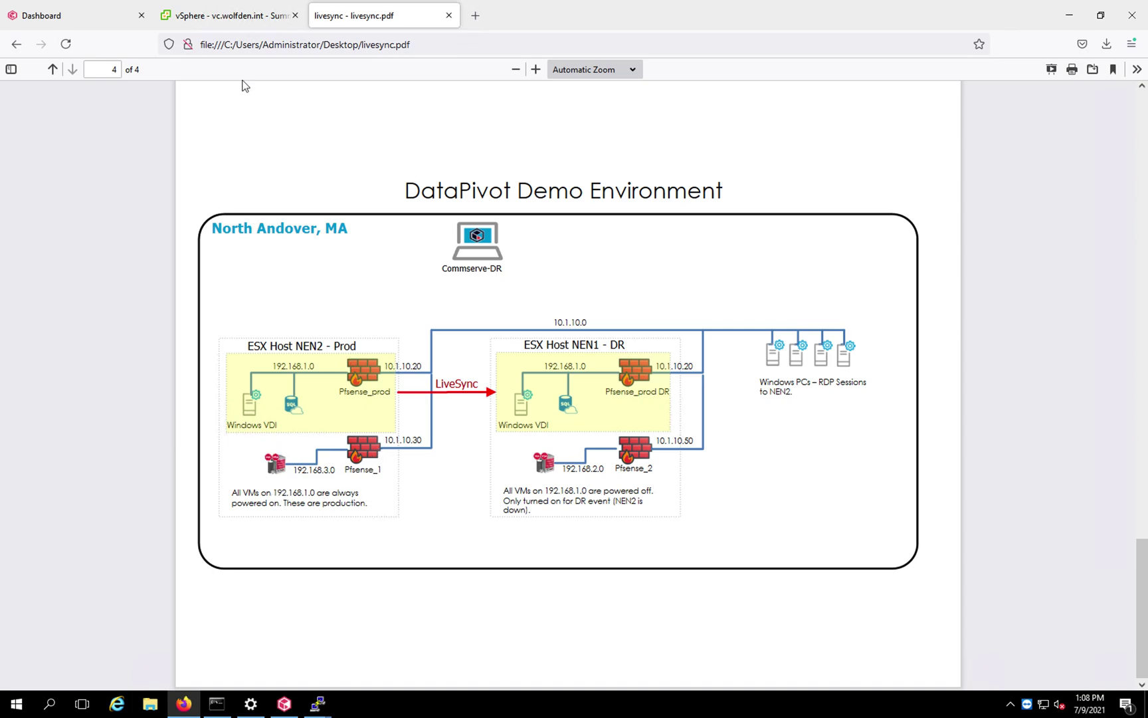
# Expand NEN1_PRODUCTION and NEN1_OPERATIONS to compare the DR copies against the network diagram.
pyautogui.click(243, 21)
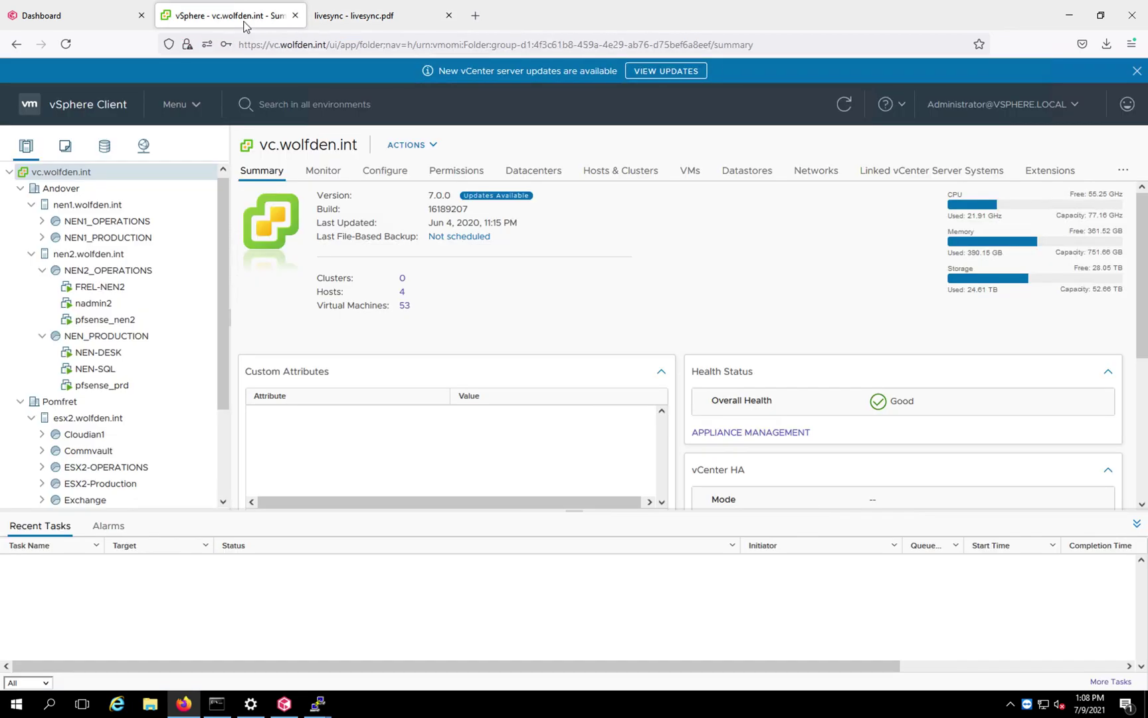
pyautogui.click(43, 239)
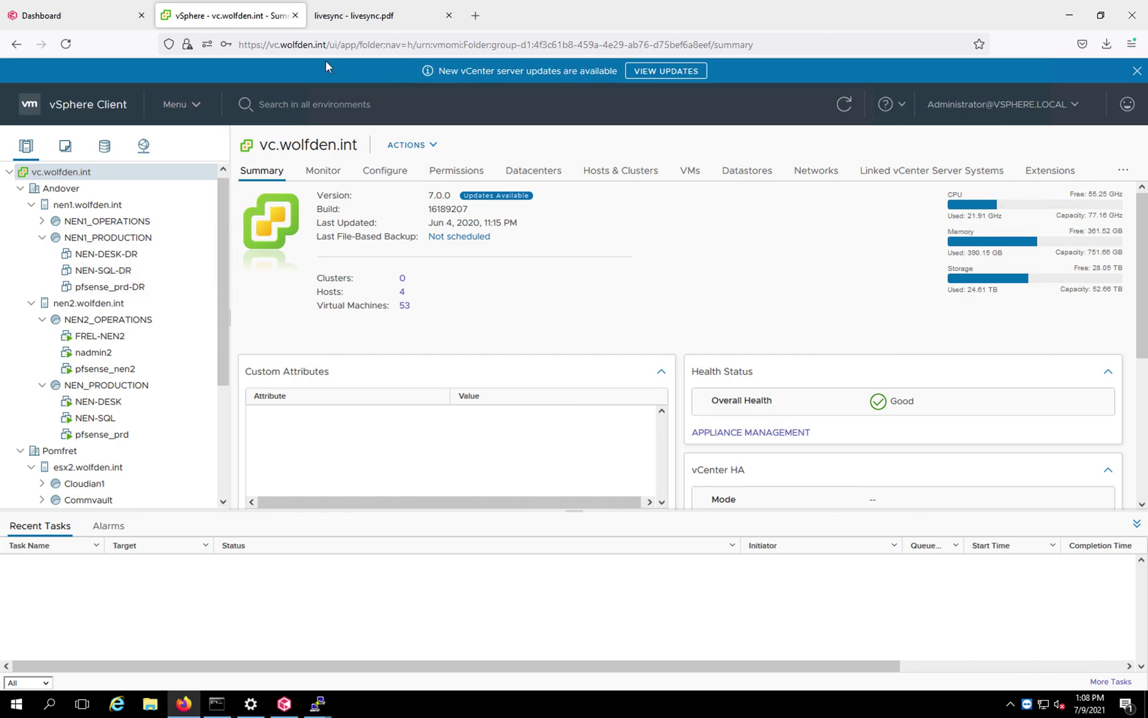
pyautogui.click(367, 20)
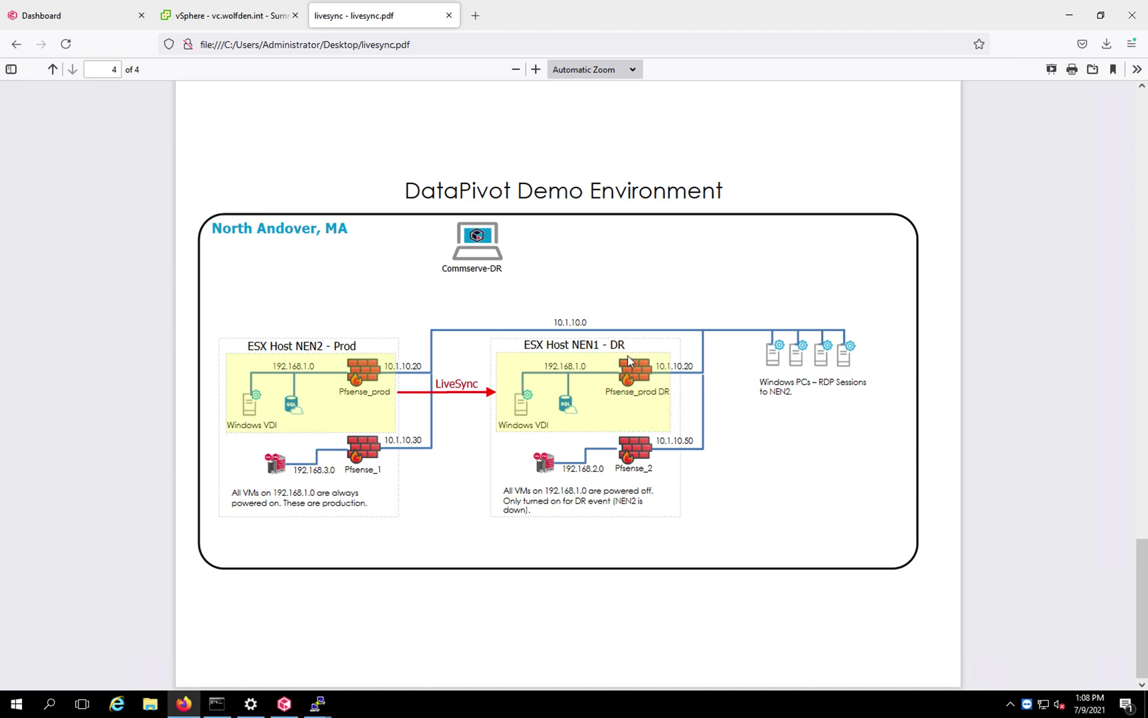
pyautogui.click(271, 24)
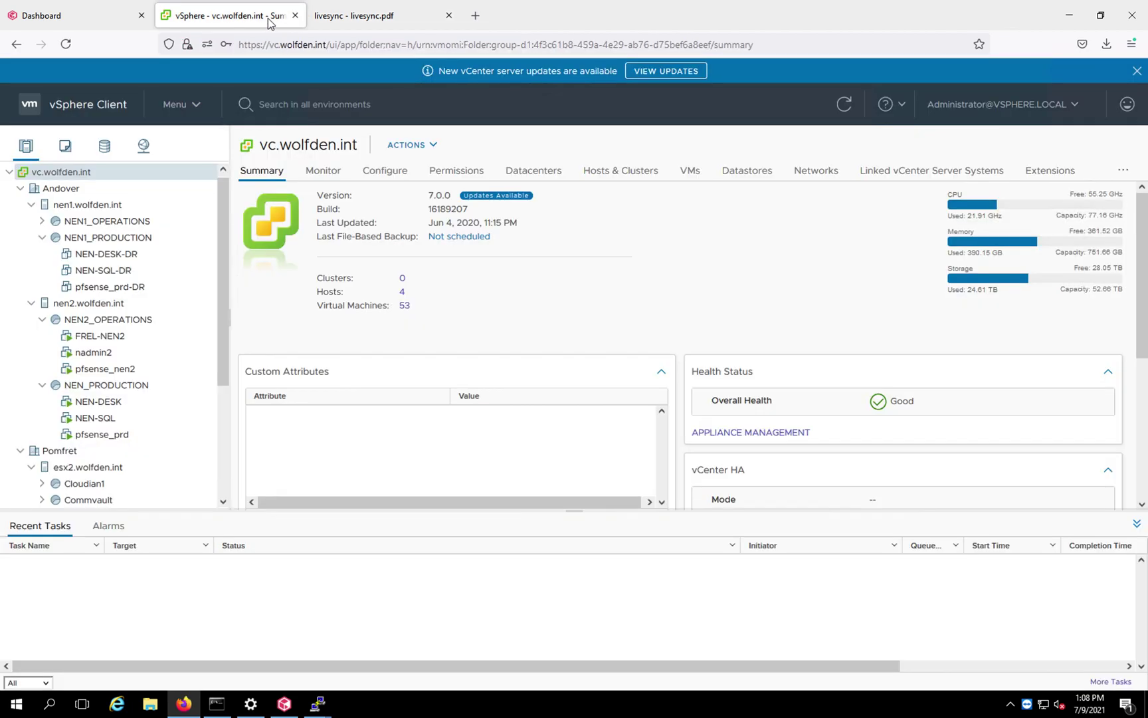
pyautogui.click(42, 221)
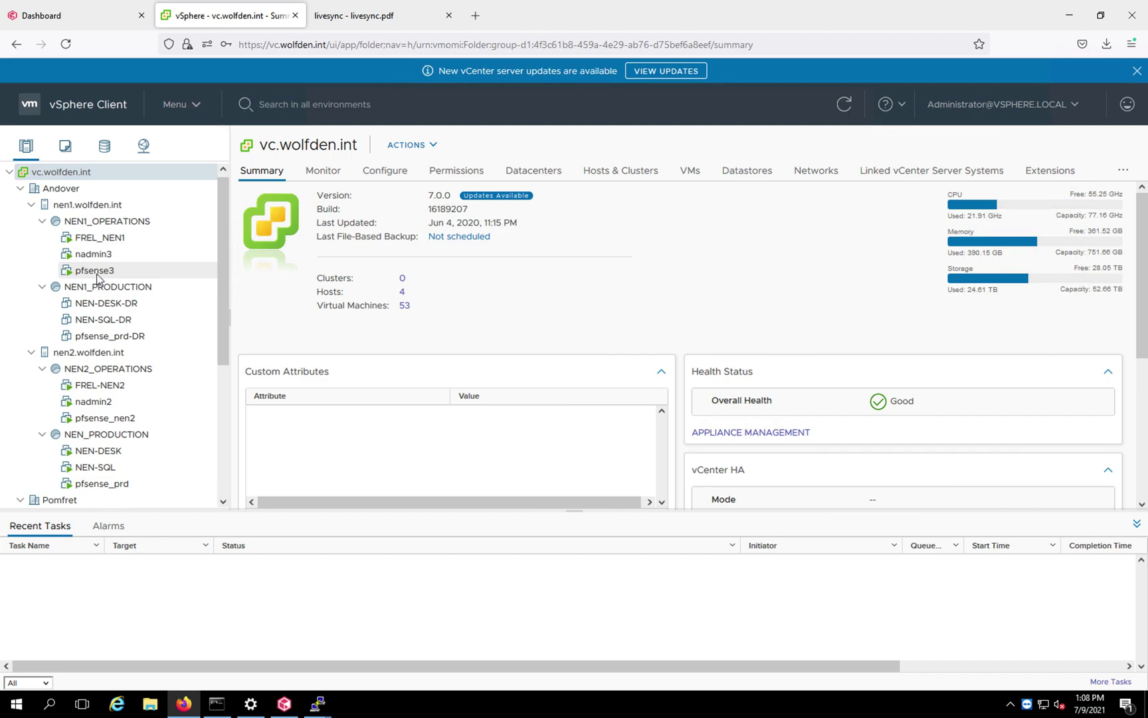
pyautogui.click(354, 19)
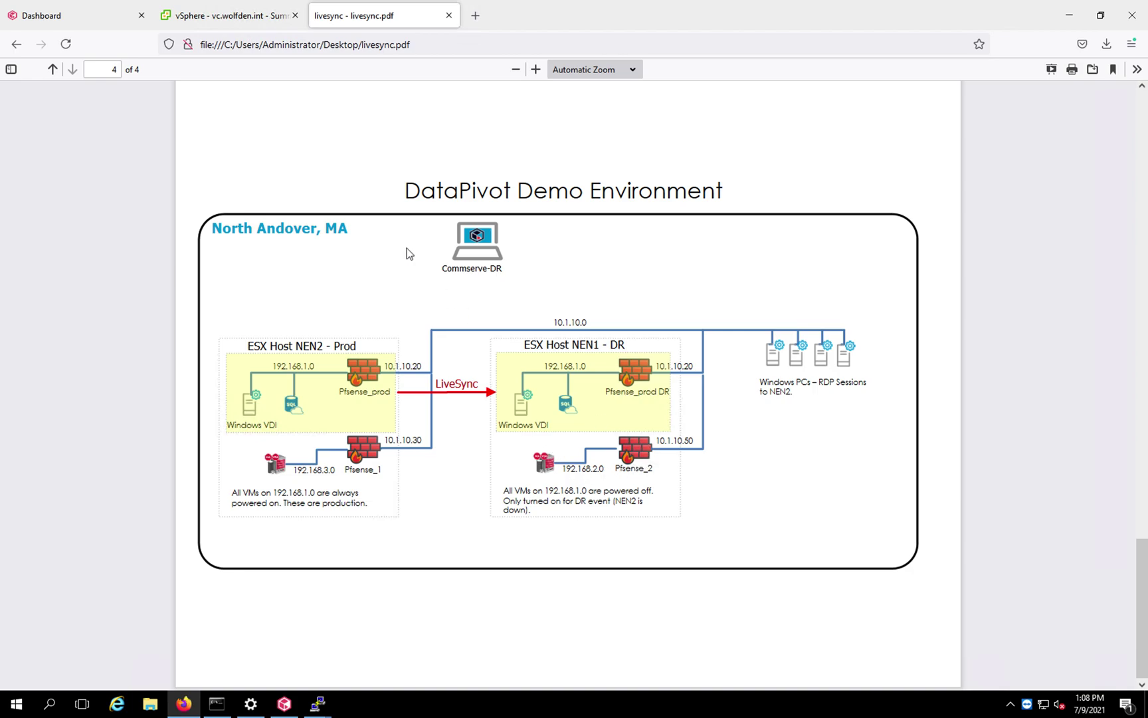
pyautogui.click(258, 22)
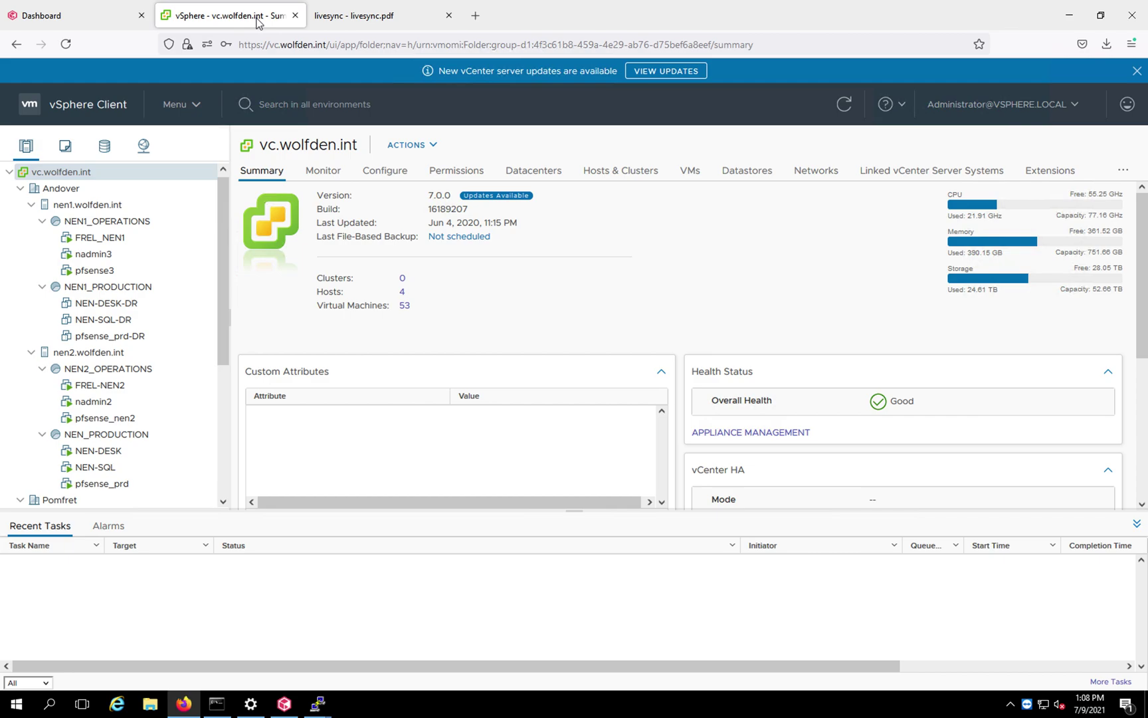
# Collapse the NEN1_OPERATIONS, NEN1_PRODUCTION, NEN2_OPERATIONS and NEN_PRODUCTION folders.
pyautogui.click(43, 223)
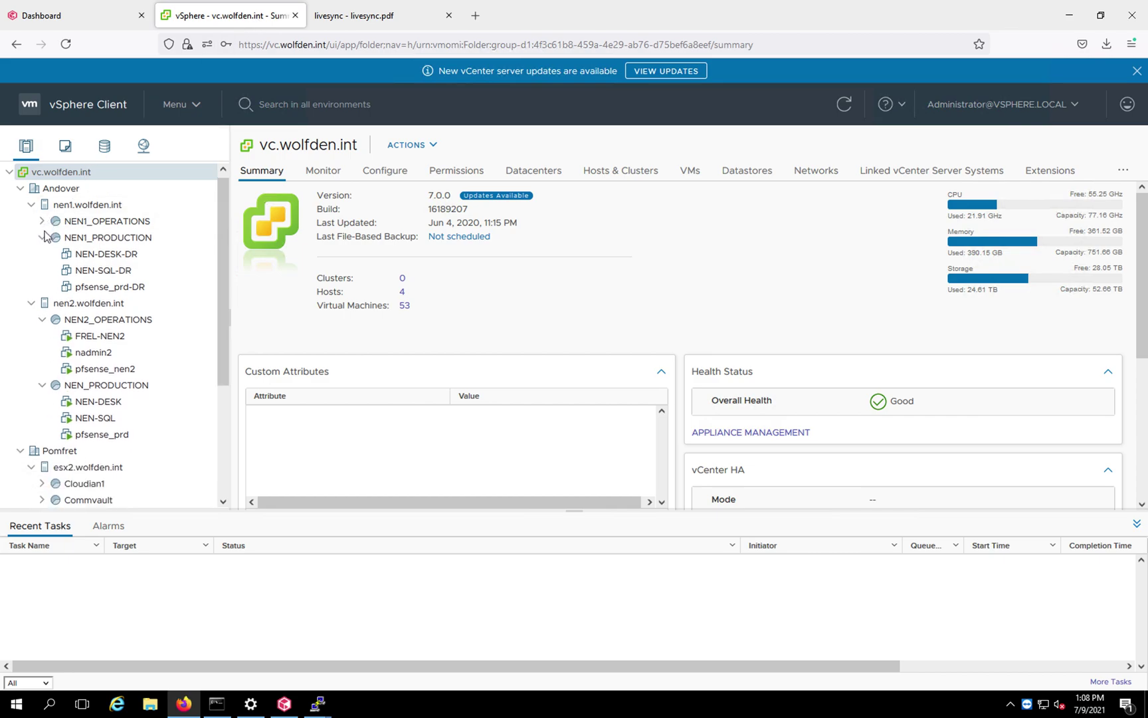
pyautogui.click(42, 237)
pyautogui.click(42, 271)
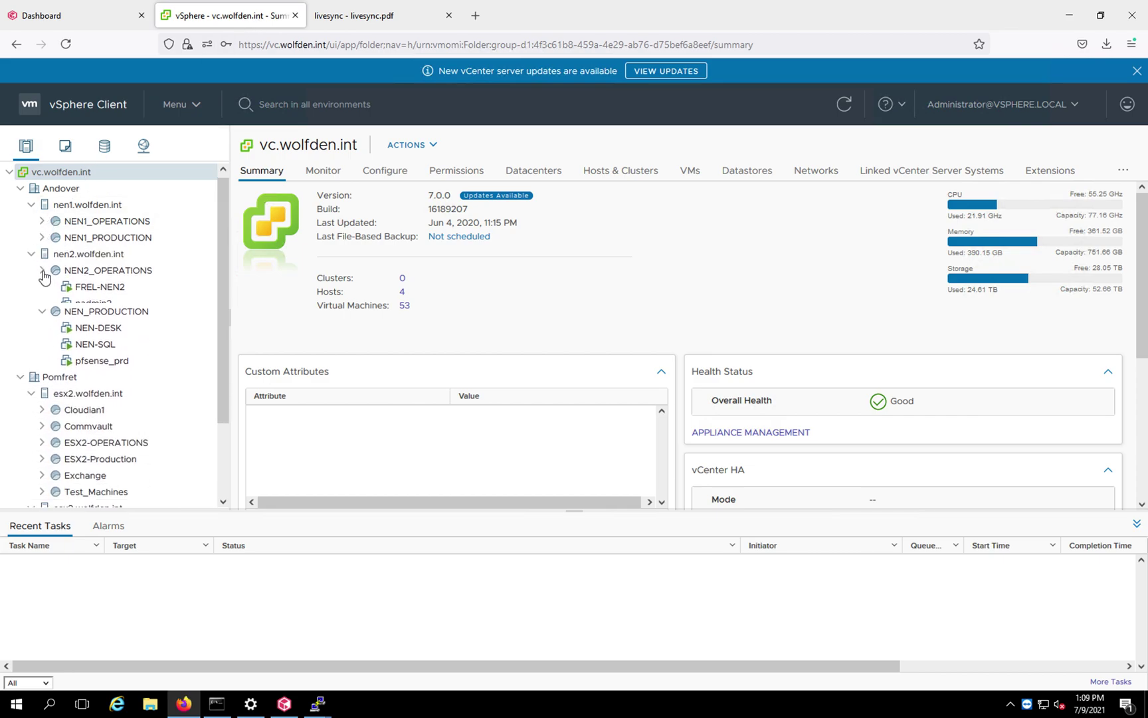
pyautogui.click(42, 286)
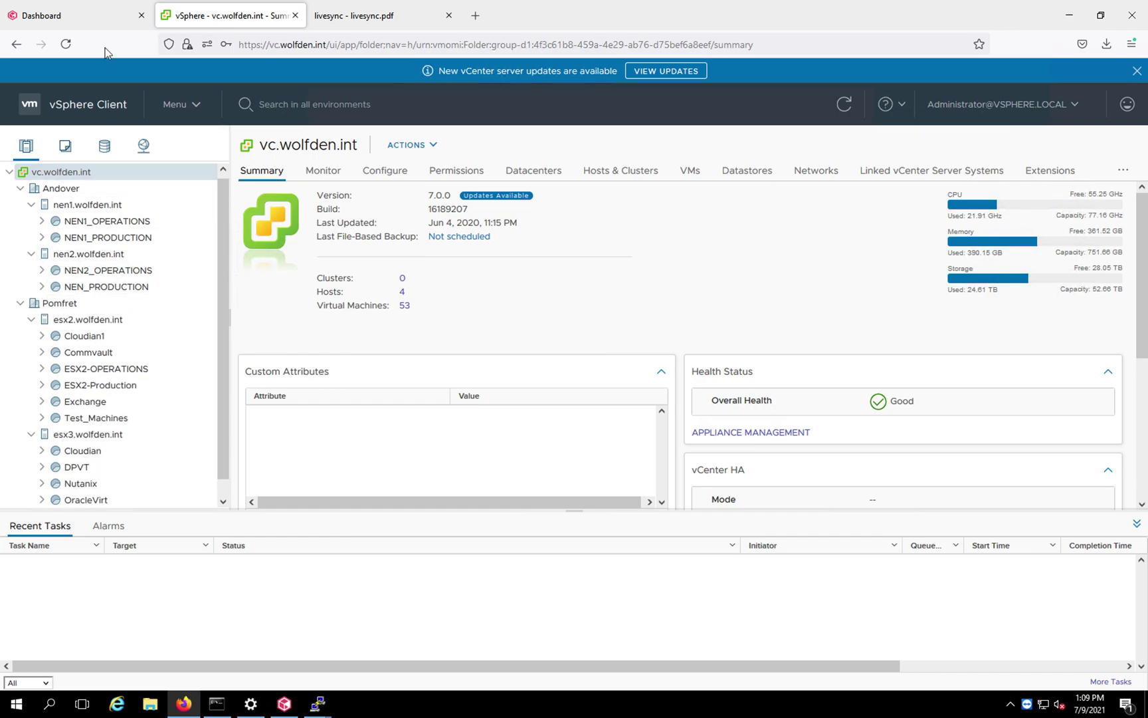
# On the Commvault Virtualization Dashboard, open vCenter1 from Largest hypervisors.
pyautogui.click(104, 20)
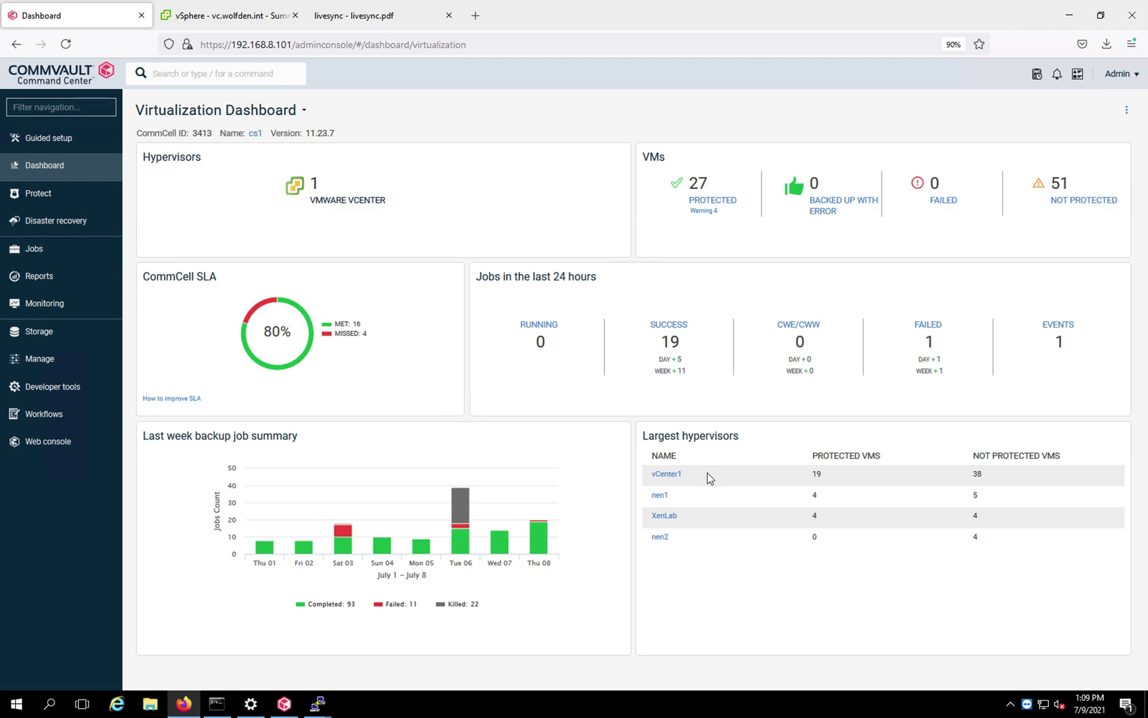
pyautogui.click(668, 474)
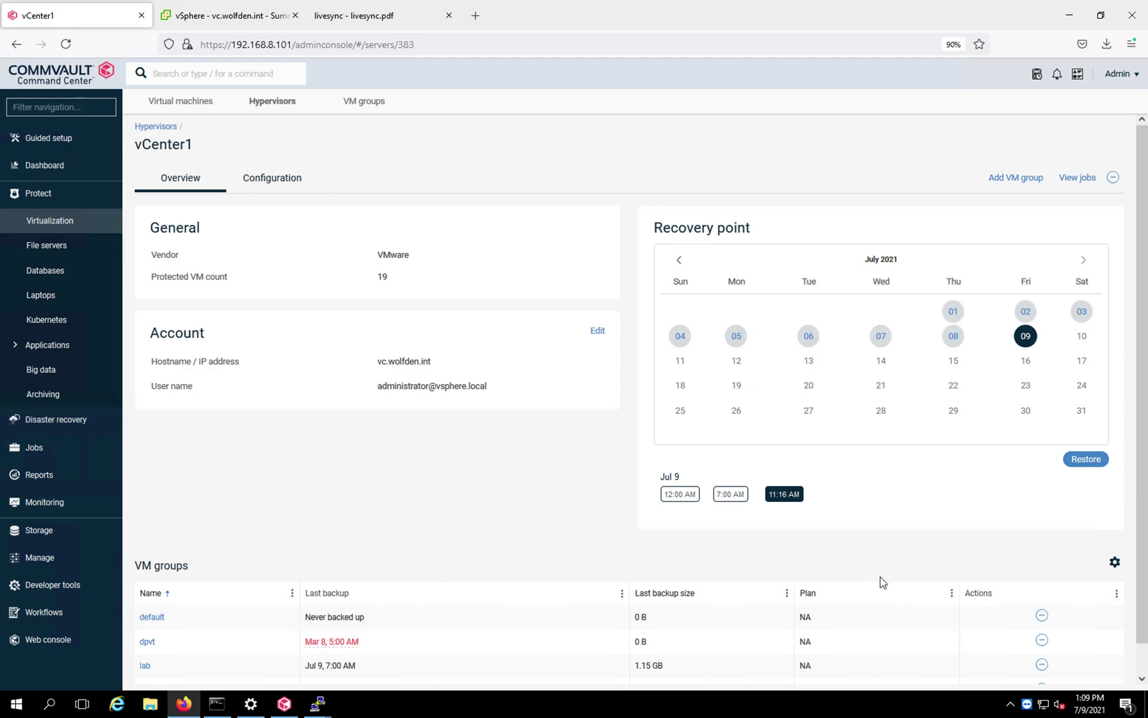
# Check the NEN2 VM group's available actions, then expand the Disaster recovery navigation section.
pyautogui.click(1141, 679)
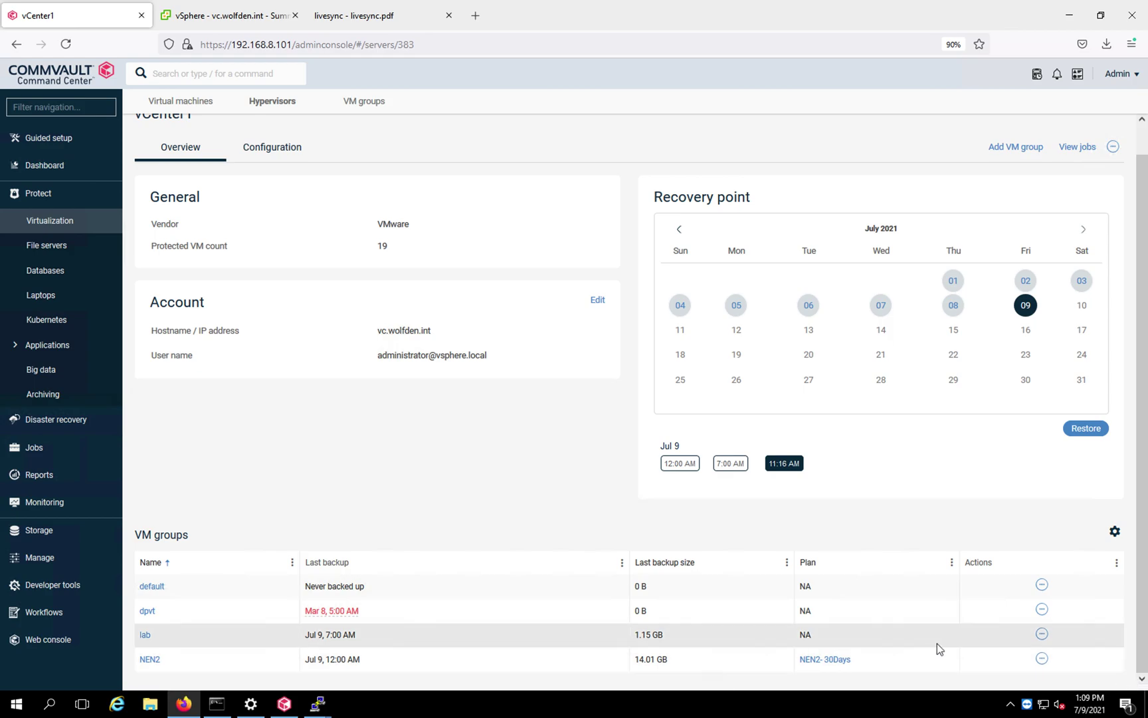
pyautogui.click(1041, 658)
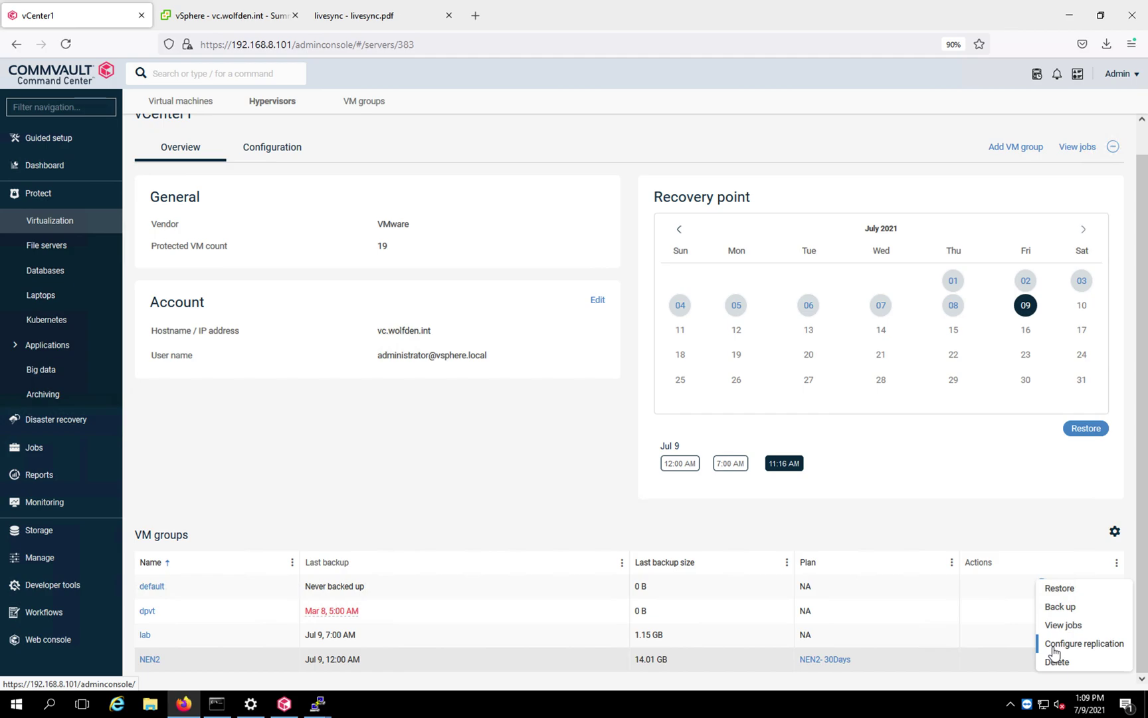
pyautogui.click(520, 460)
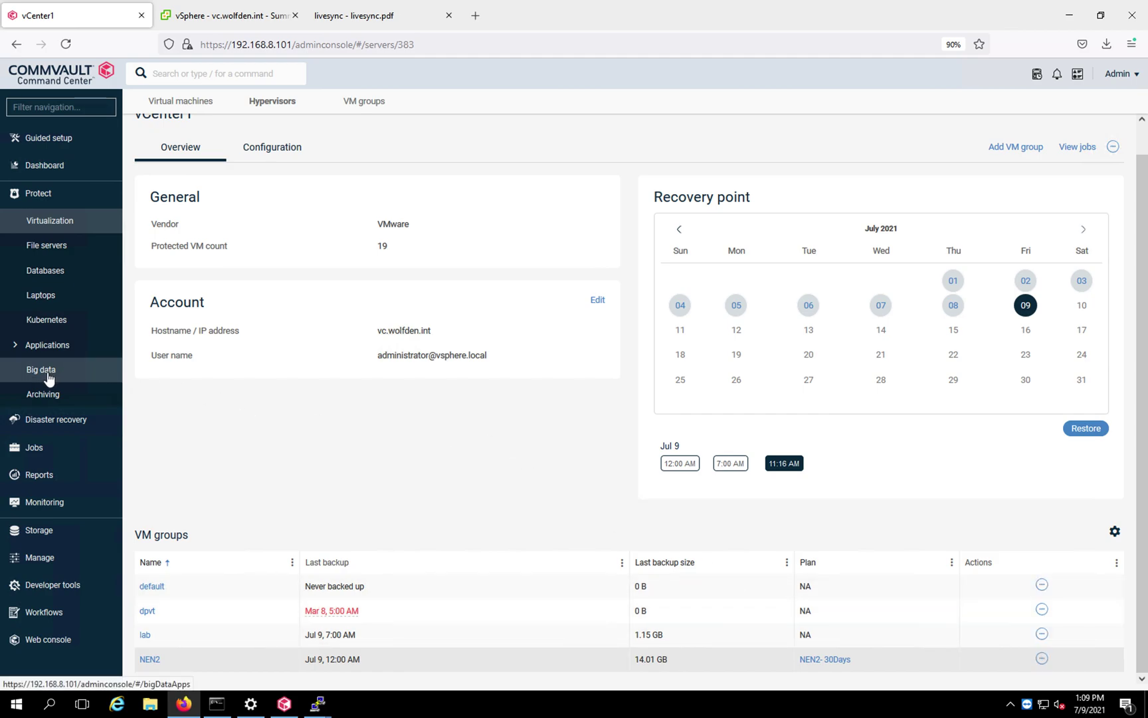
pyautogui.click(47, 423)
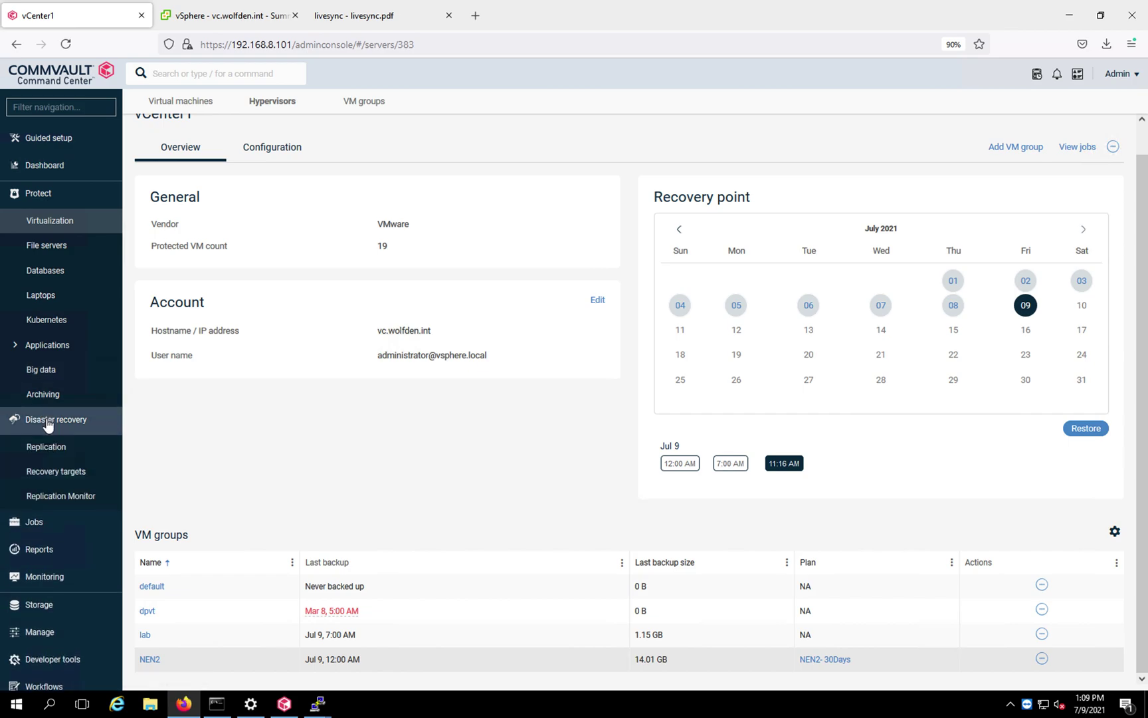
# Open the NEN1-DR recovery target's edit panel, then view the livesync network diagram.
pyautogui.click(55, 473)
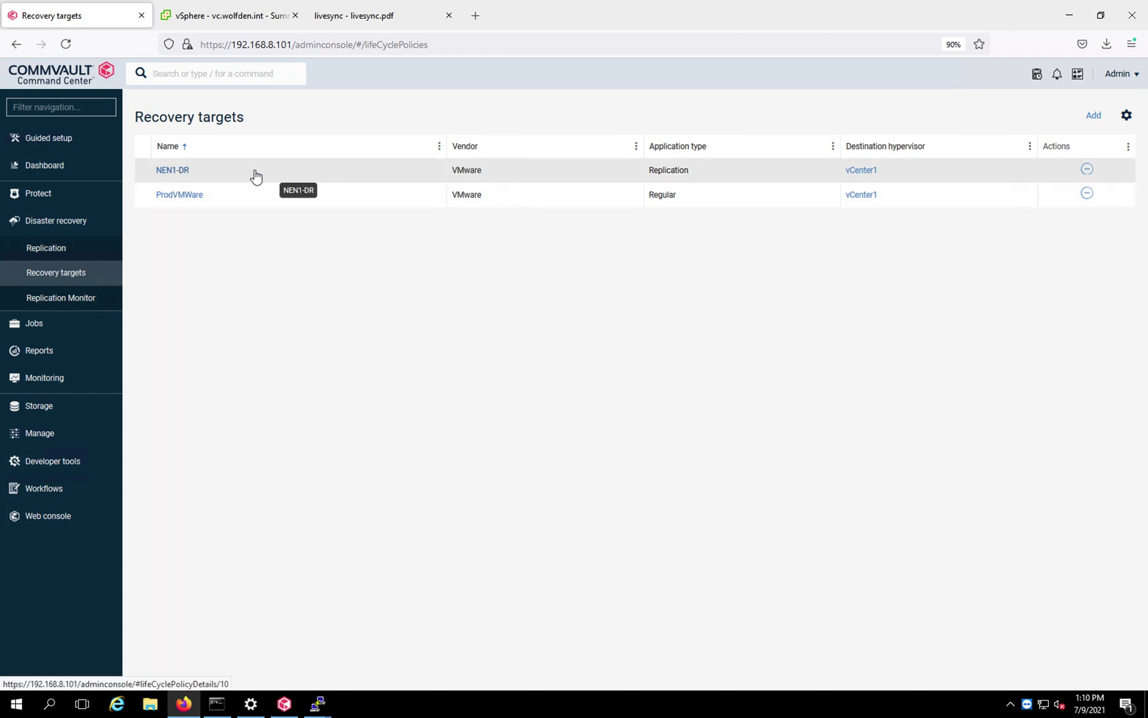
pyautogui.click(177, 174)
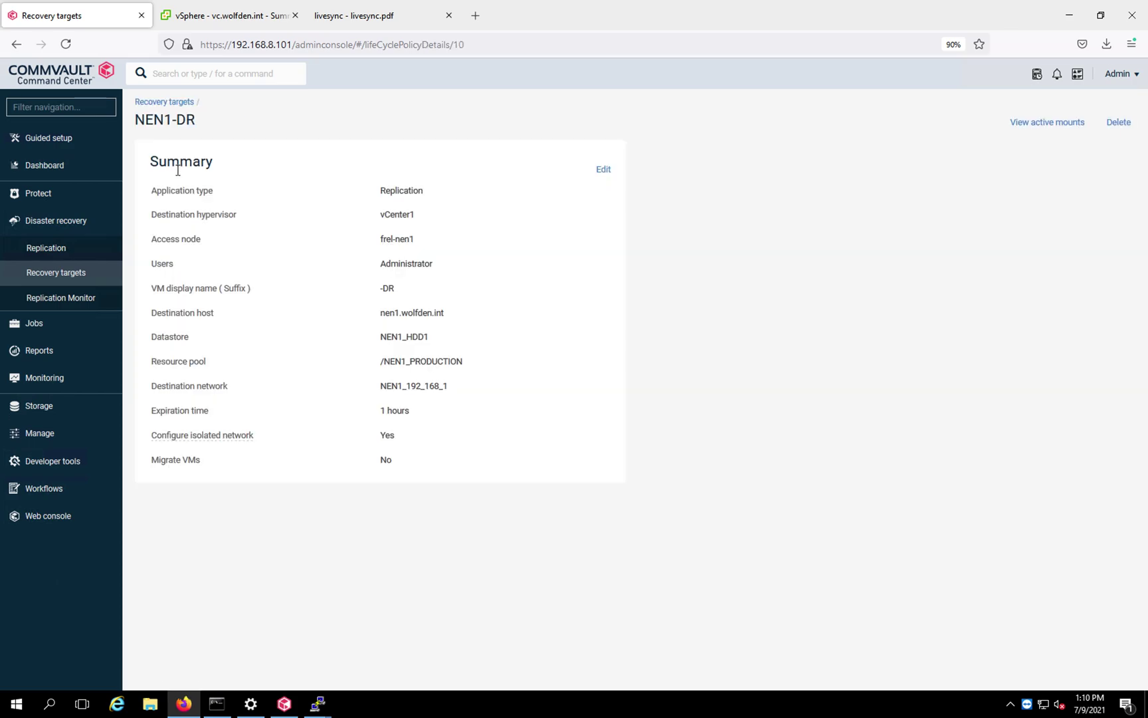
pyautogui.click(603, 169)
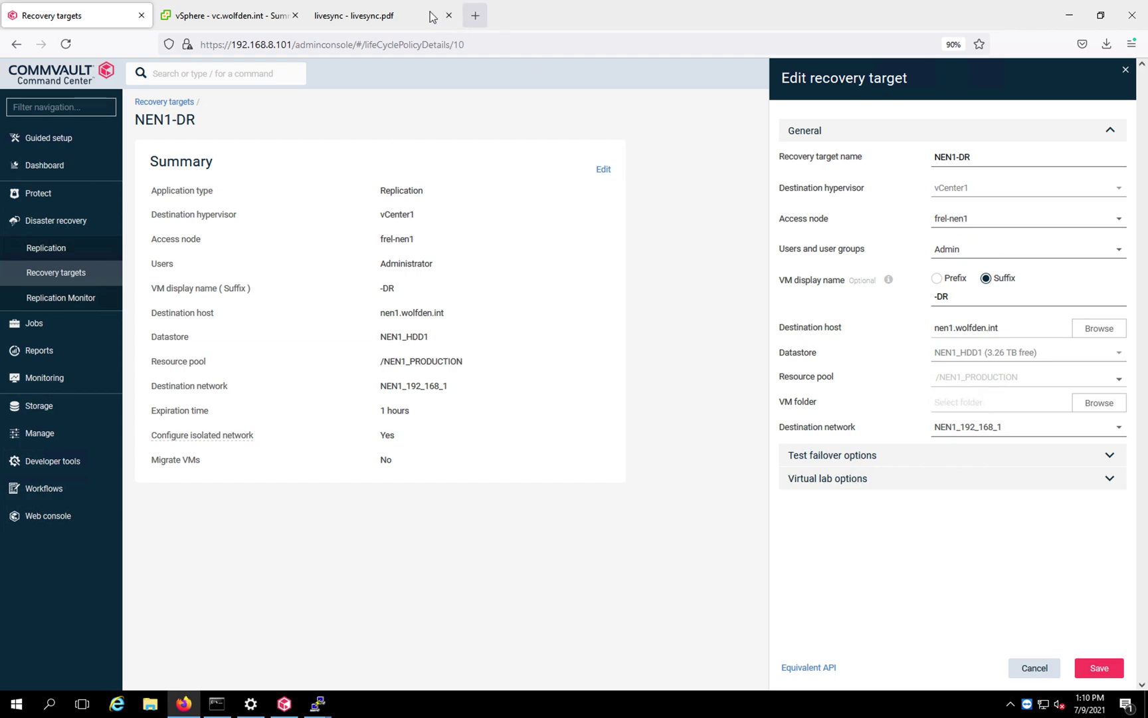
pyautogui.click(391, 17)
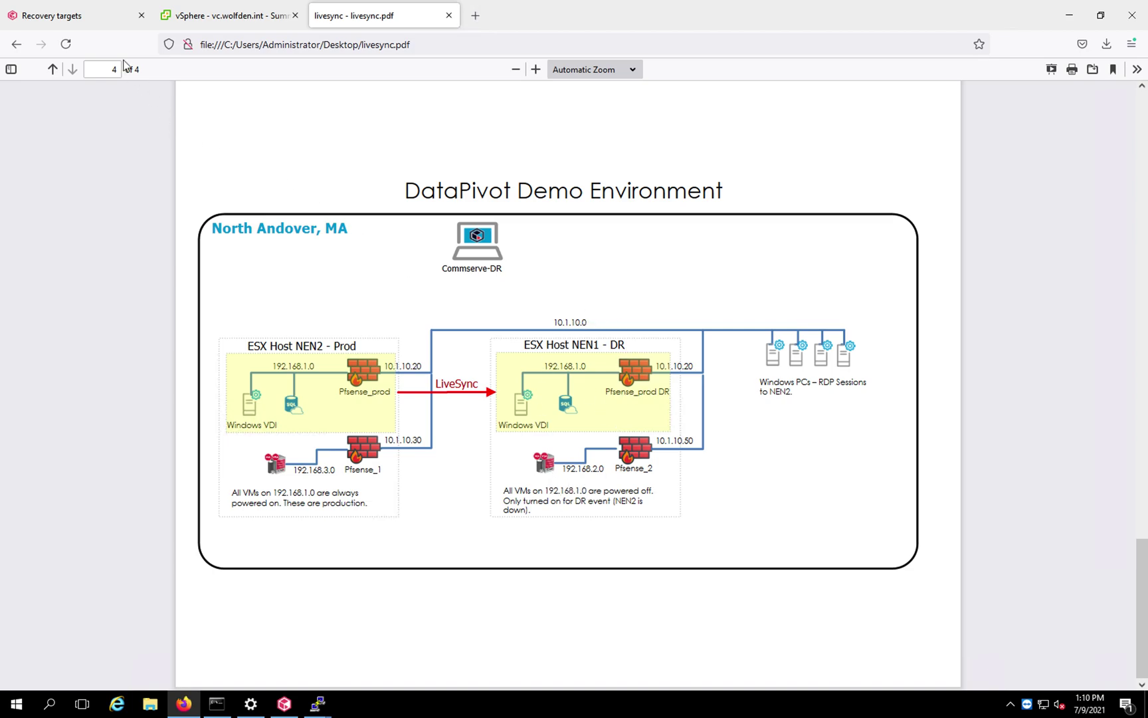
# Review the NEN1-DR edit recovery target settings, then go back to the livesync diagram.
pyautogui.click(107, 20)
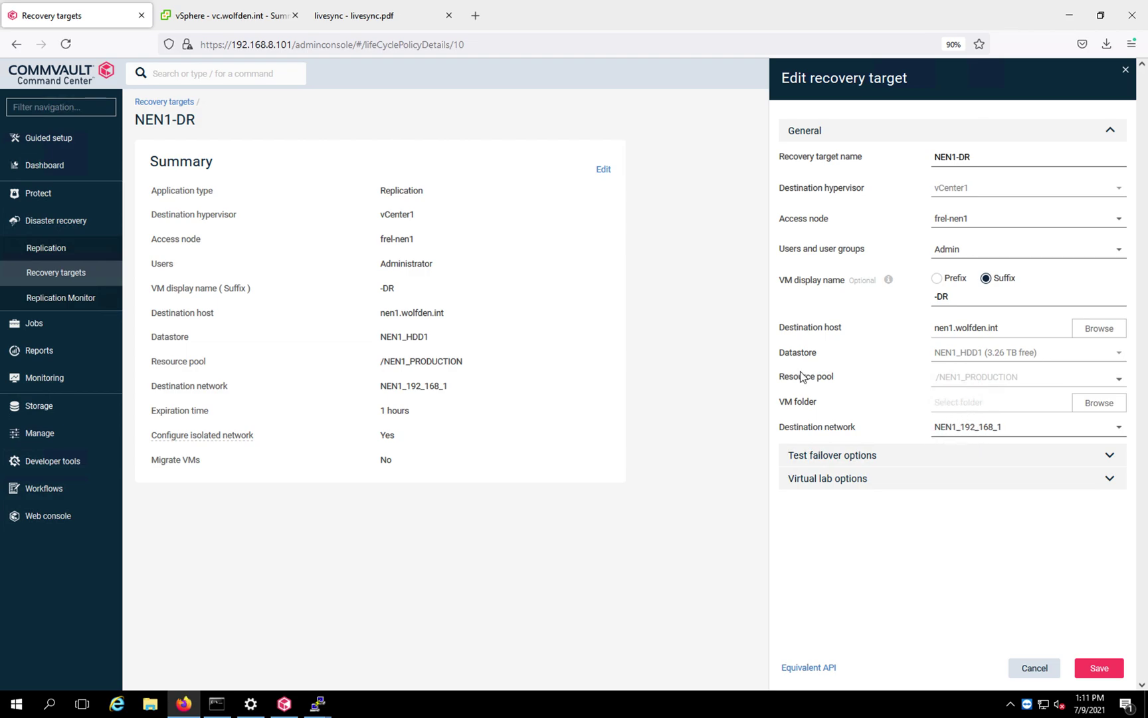
pyautogui.click(344, 24)
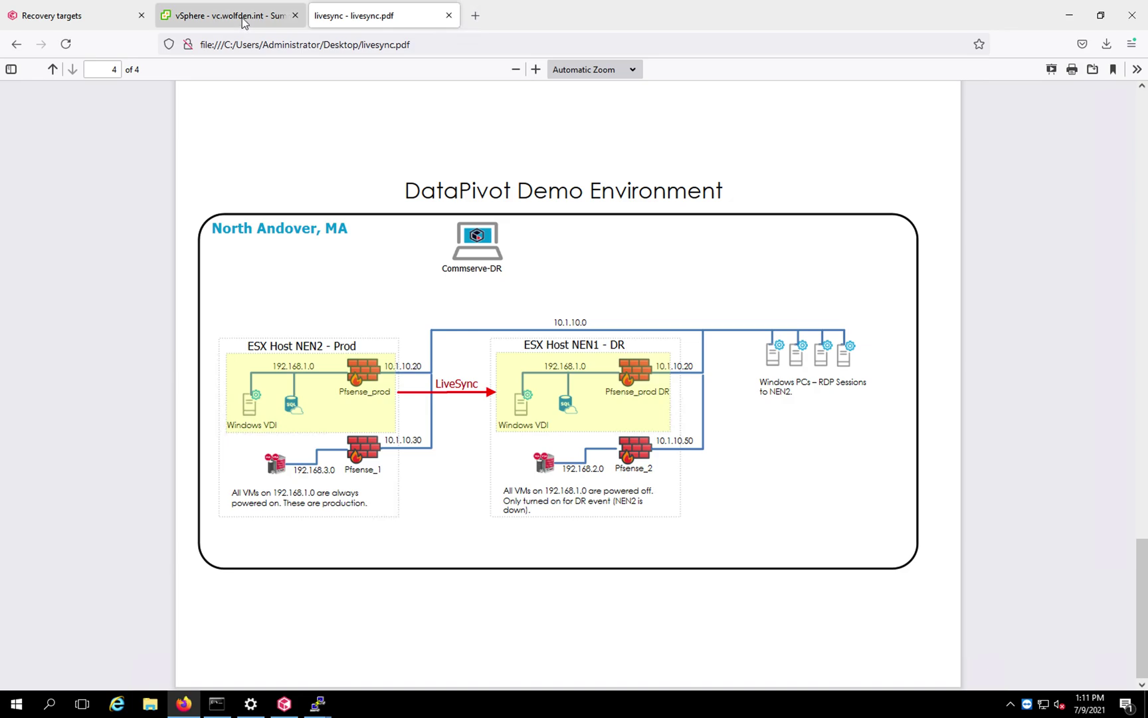
# Cancel the NEN1-DR edit panel, returning to the list showing NEN1-DR and ProdVMWare.
pyautogui.click(107, 14)
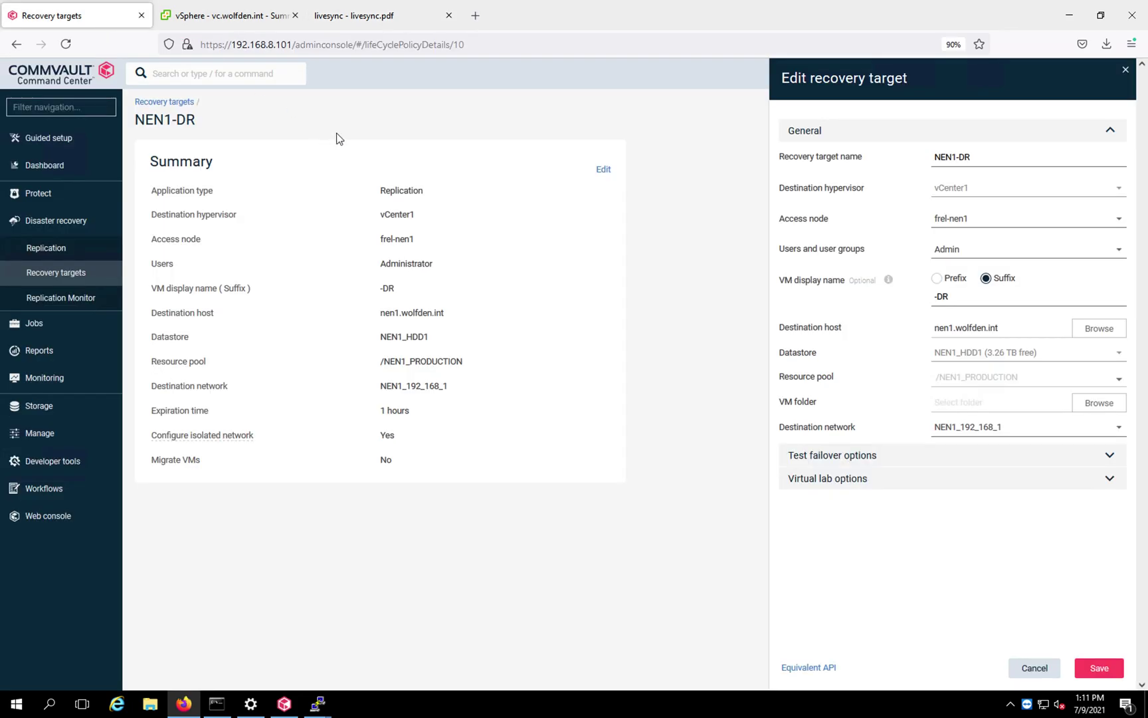
pyautogui.click(1025, 670)
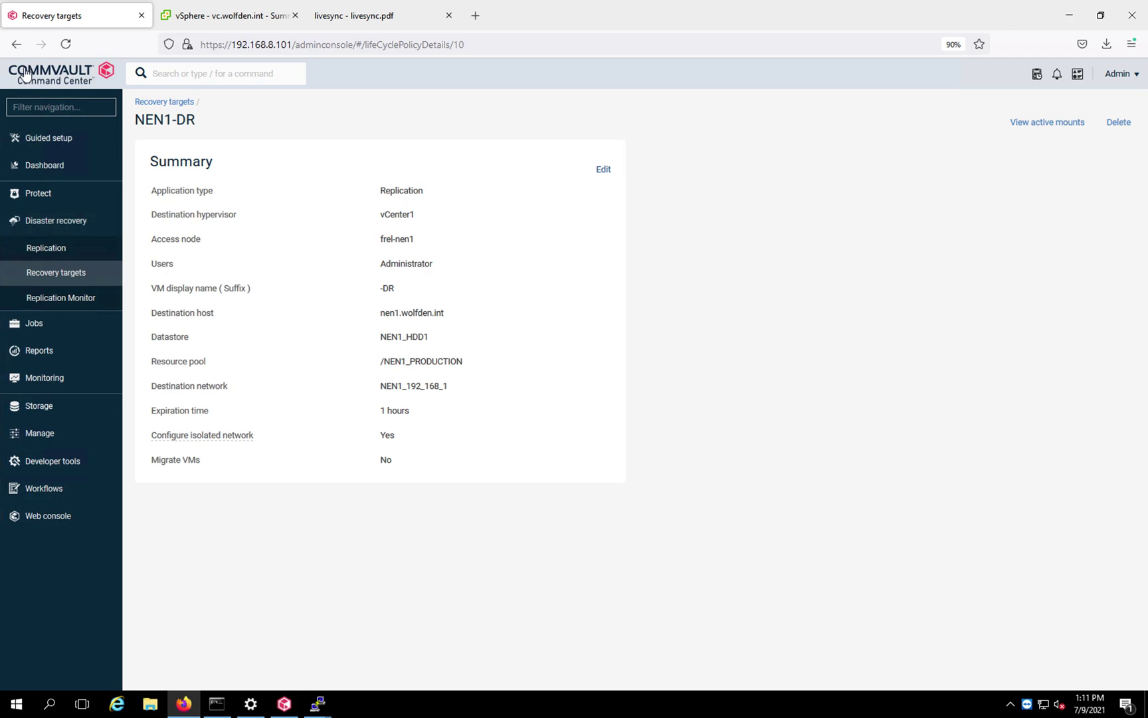
pyautogui.click(16, 45)
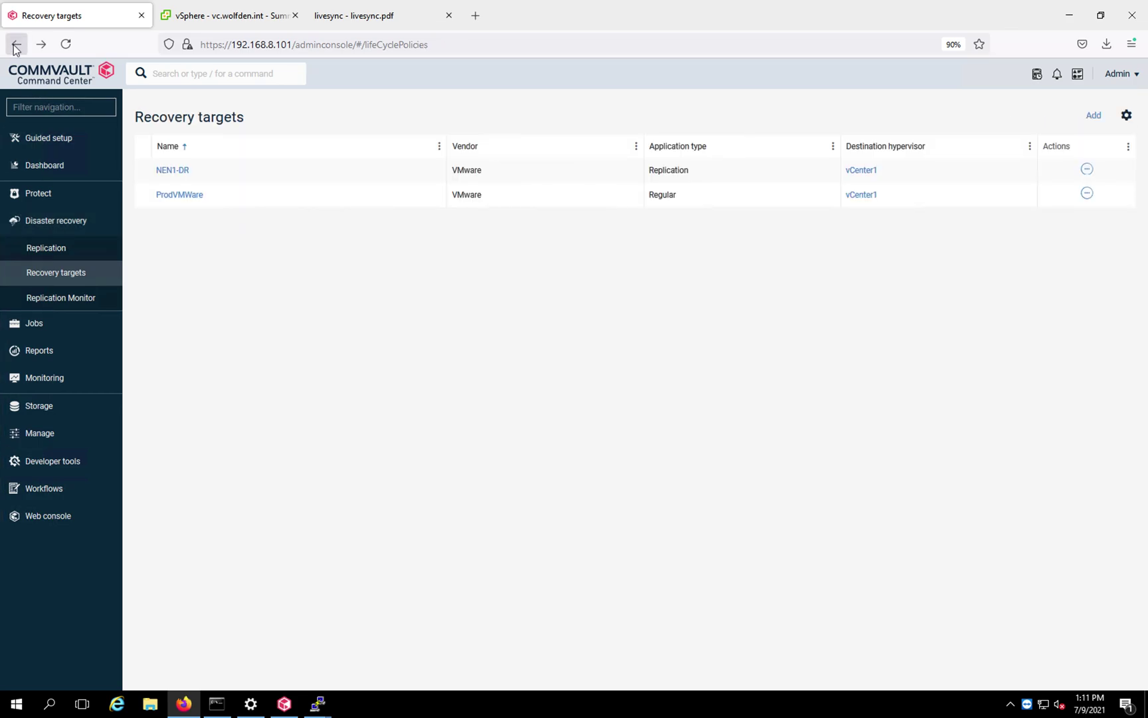
# Go back to the vCenter1 hypervisor page and open the NEN2 VM group's Actions menu.
pyautogui.click(16, 45)
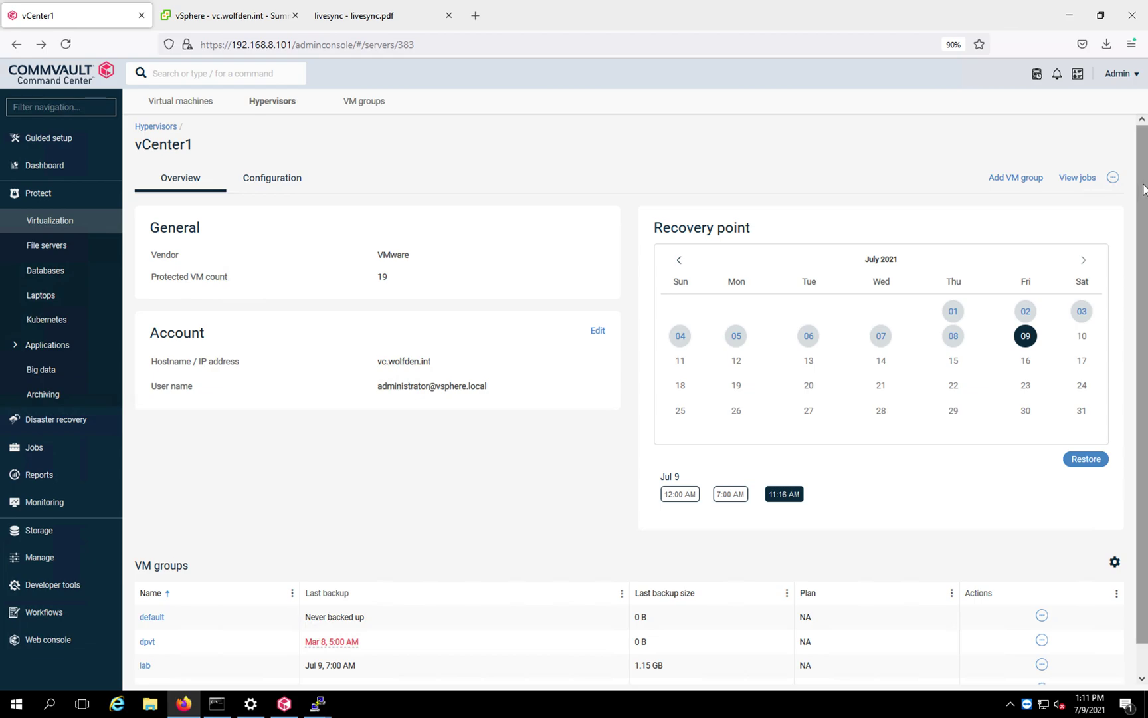
pyautogui.scroll(-1, 1141, 199)
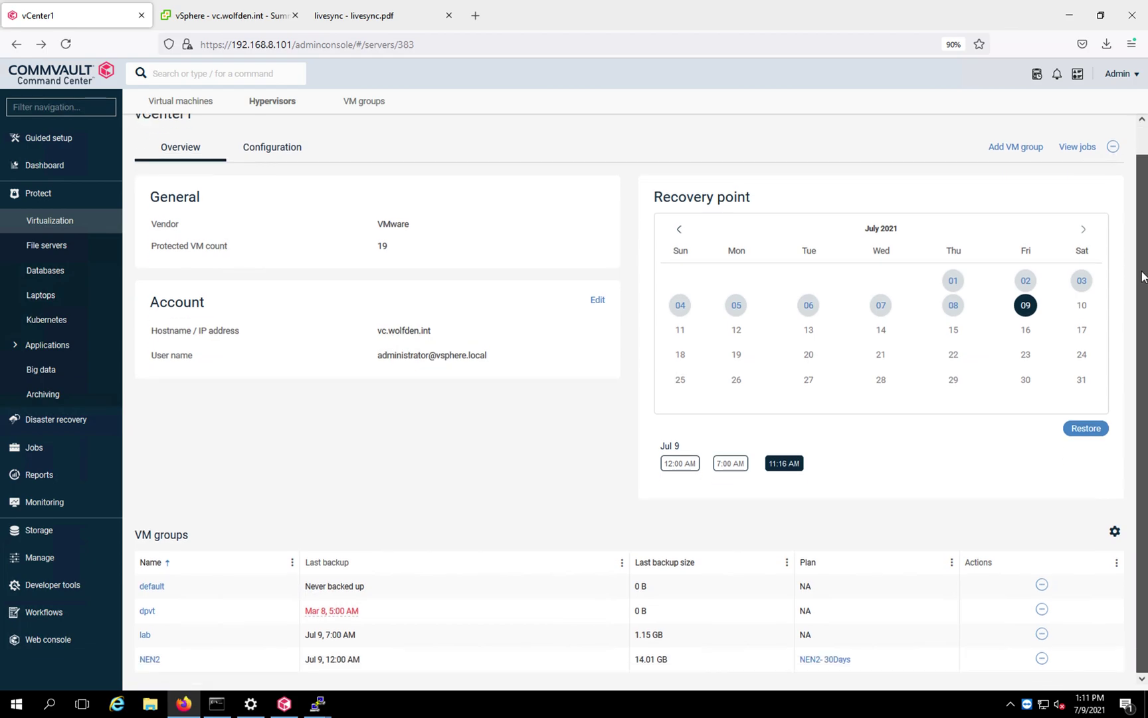
pyautogui.rightClick(1042, 659)
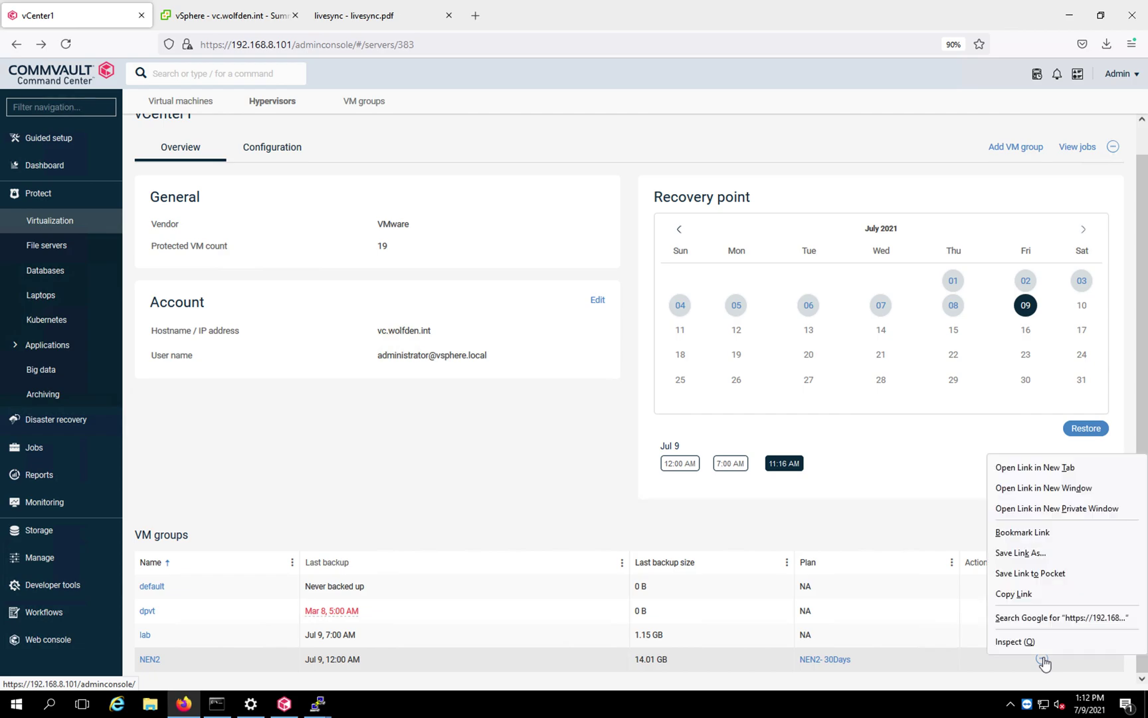
pyautogui.press('Escape')
pyautogui.click(1042, 659)
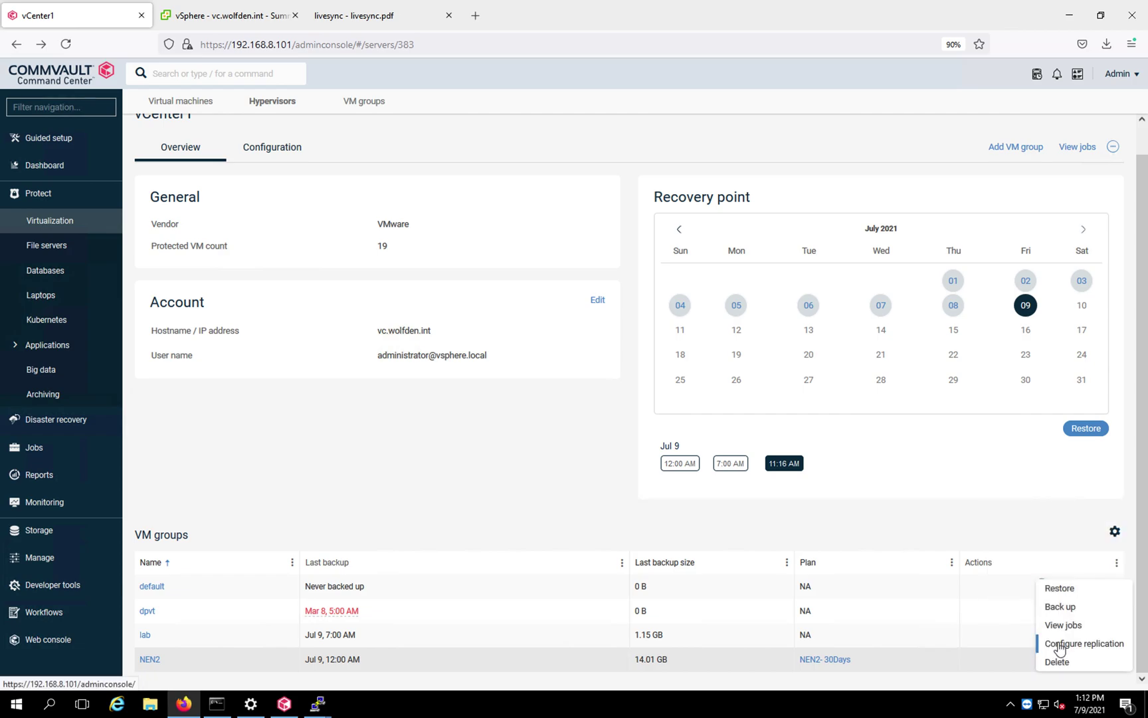
# Start configuring replication for the NEN2 VM group and name the group demo11.
pyautogui.click(1060, 644)
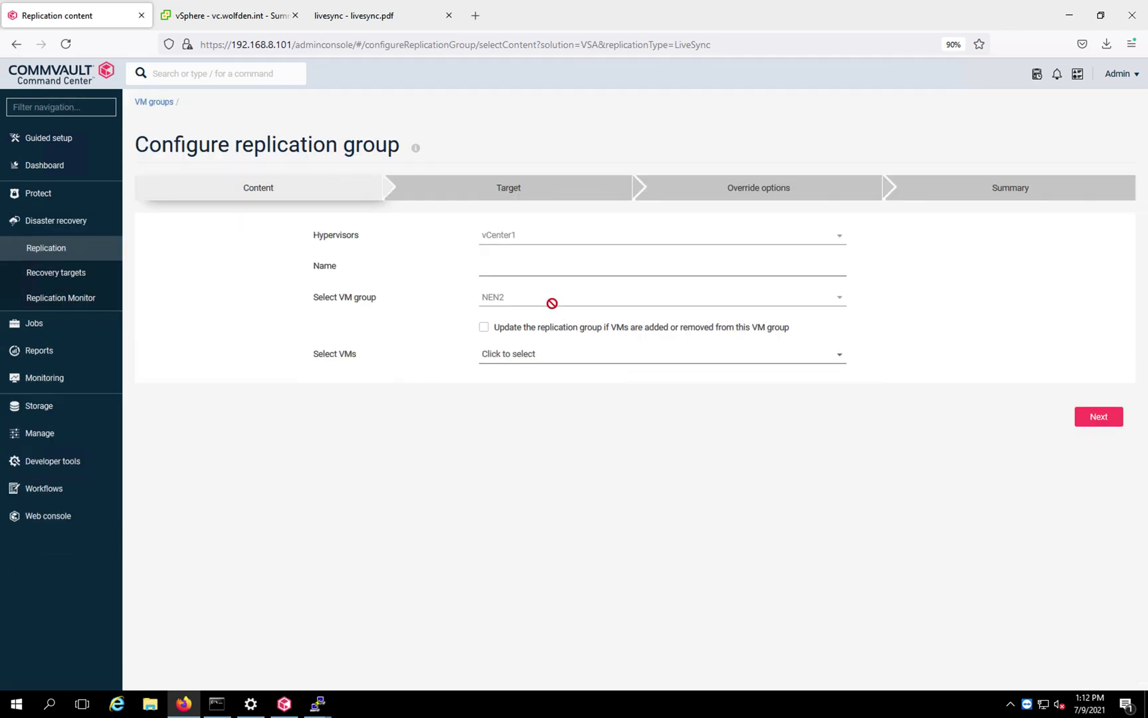
pyautogui.click(535, 273)
pyautogui.write('demo11')
# Select nadmin2 as the VM to replicate and advance to the Target step.
pyautogui.click(505, 355)
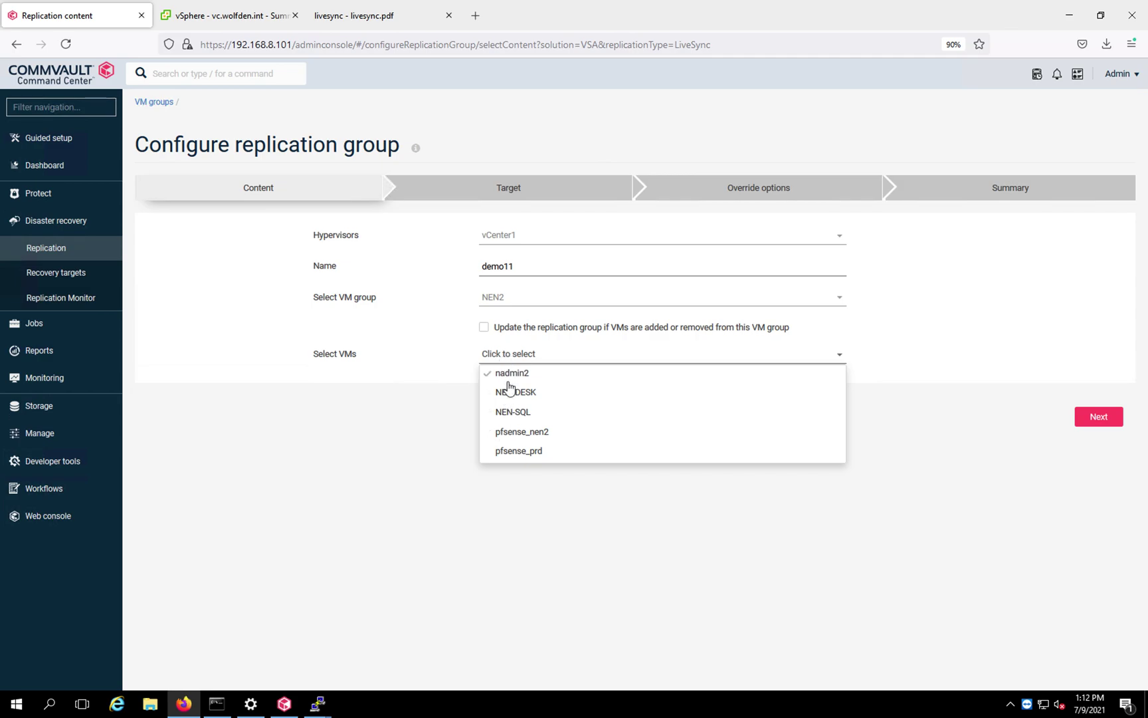
pyautogui.click(510, 436)
pyautogui.click(505, 375)
pyautogui.click(508, 376)
pyautogui.click(1098, 419)
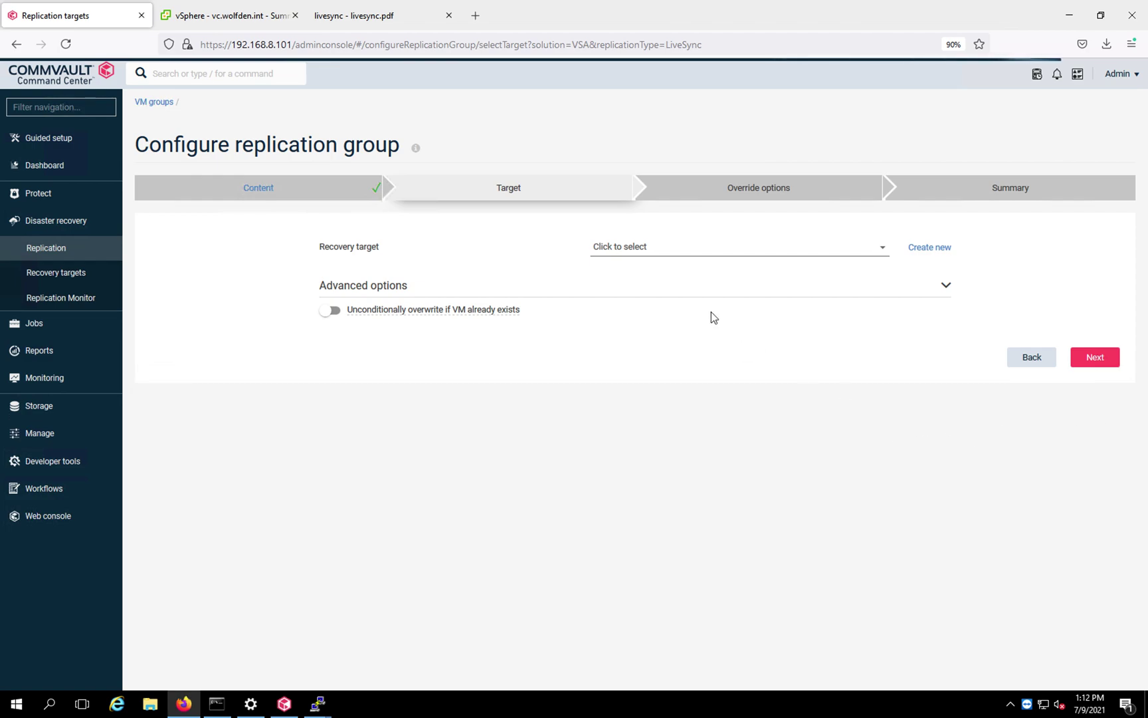
# Set the recovery target to NEN1-DR with access node frel-nen1, leaving the copy as Primary.
pyautogui.click(693, 248)
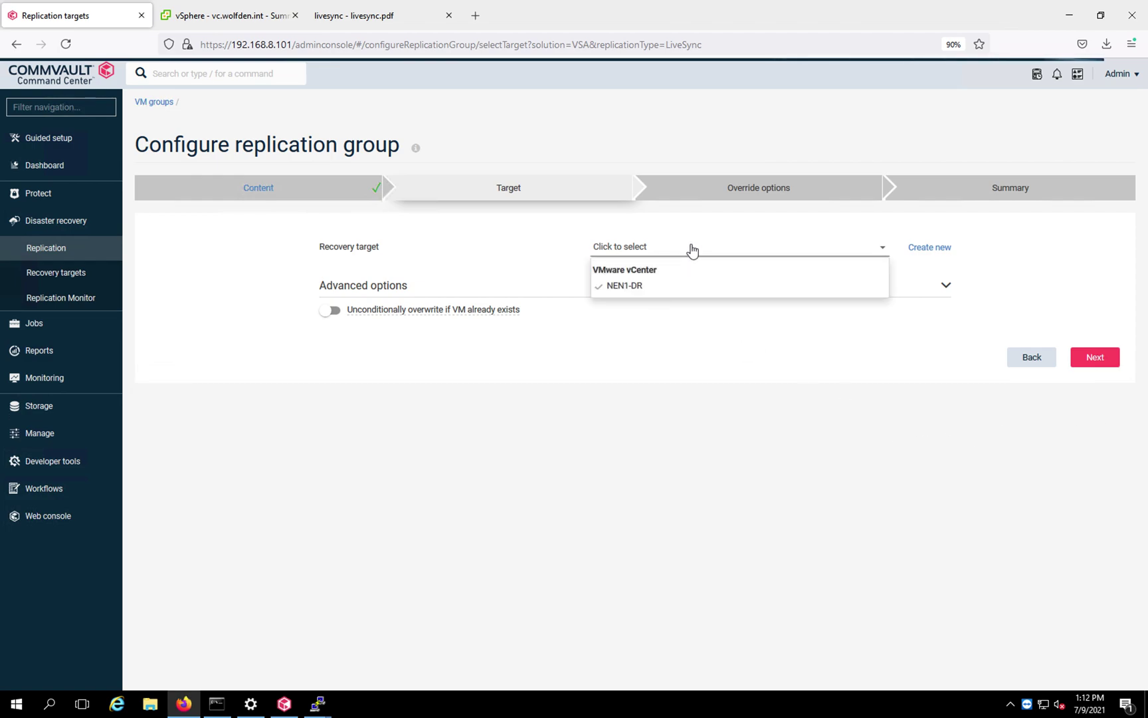
pyautogui.click(626, 289)
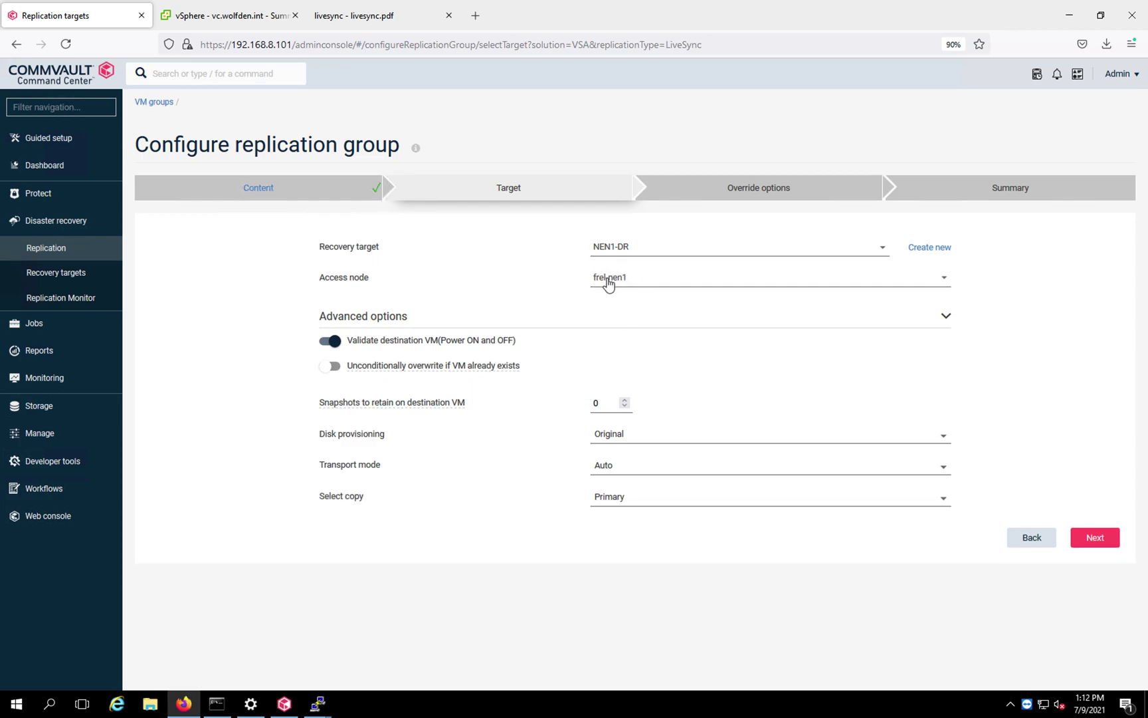
pyautogui.moveTo(458, 365)
pyautogui.click(618, 500)
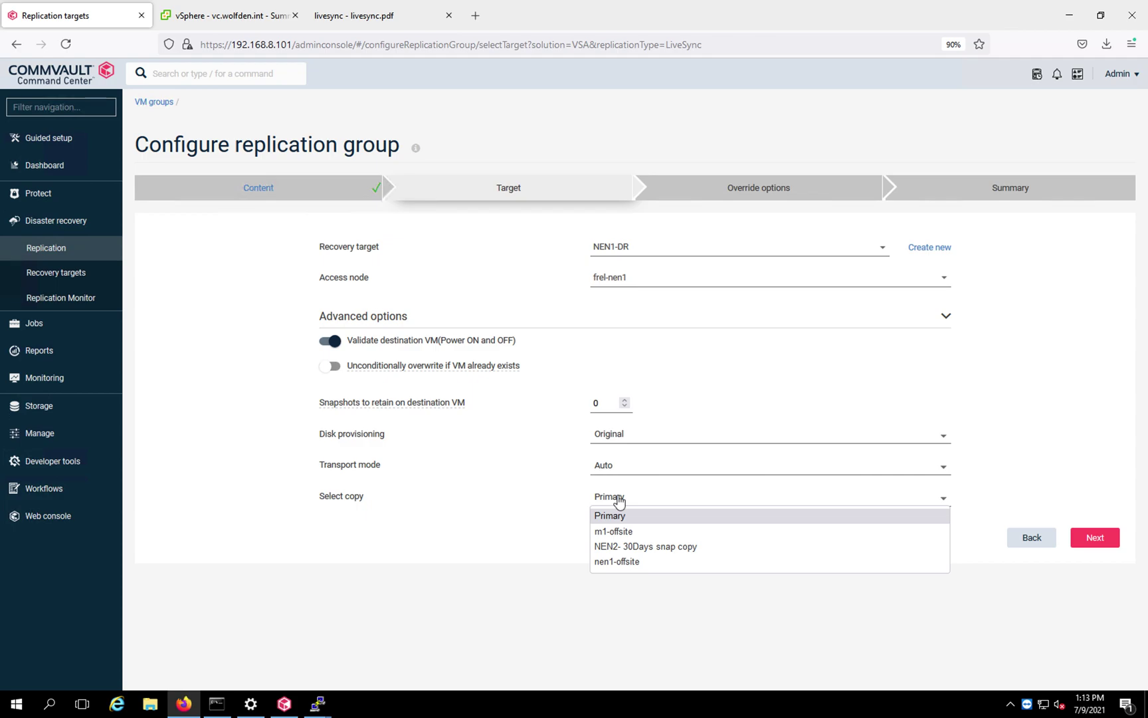
pyautogui.click(344, 556)
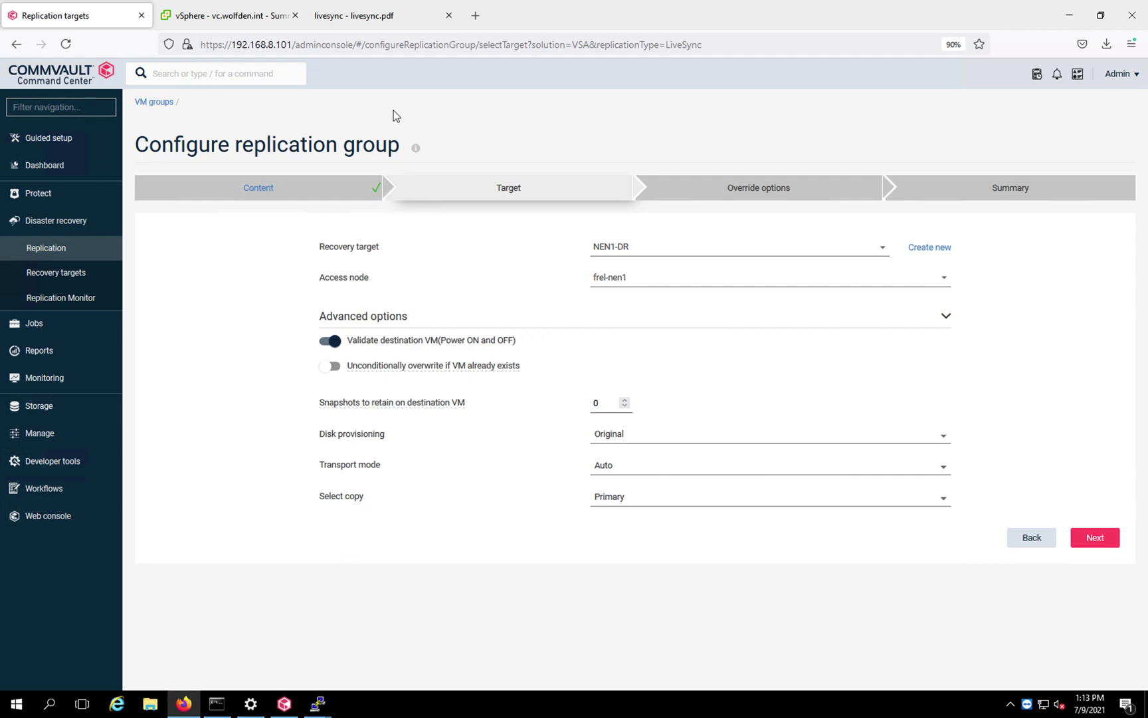
# Consult the livesync.pdf environment diagram and change Select copy to nen1-offsite.
pyautogui.click(394, 15)
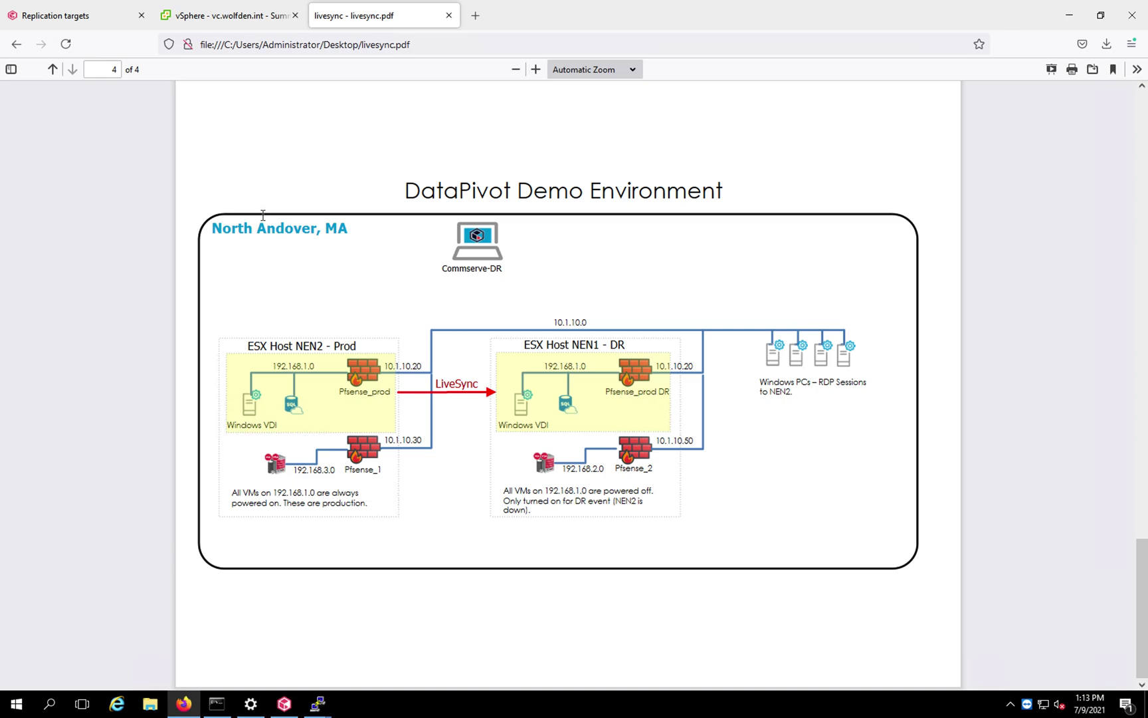
pyautogui.click(51, 19)
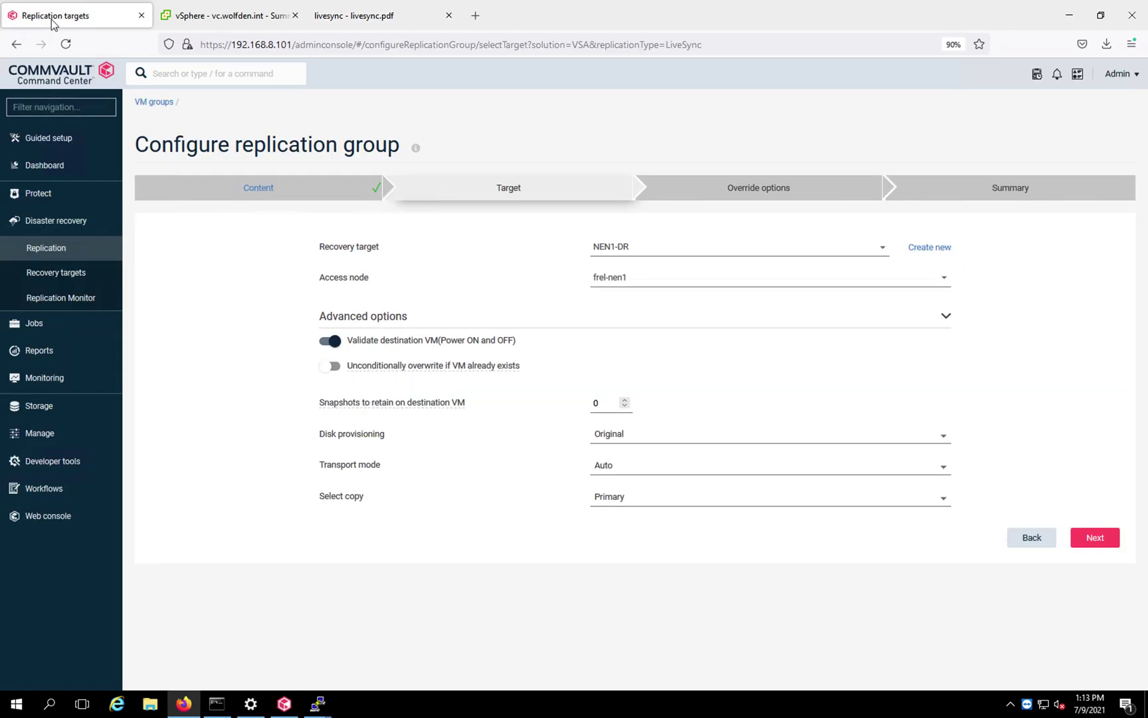
pyautogui.click(615, 499)
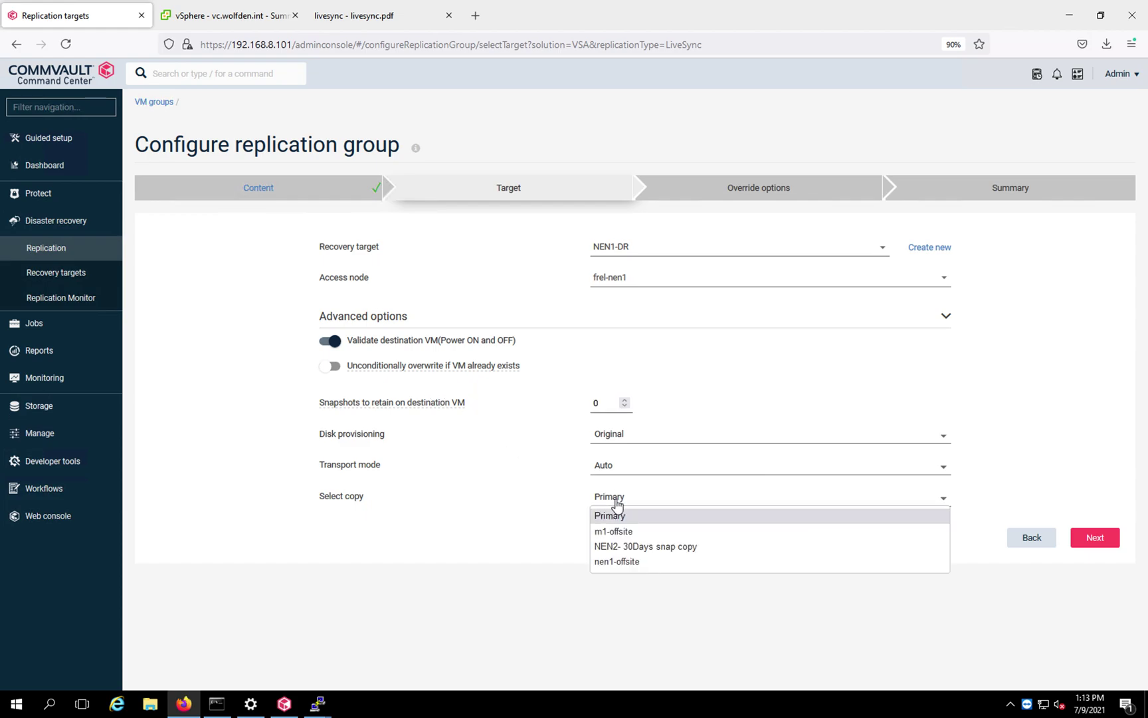
pyautogui.click(622, 561)
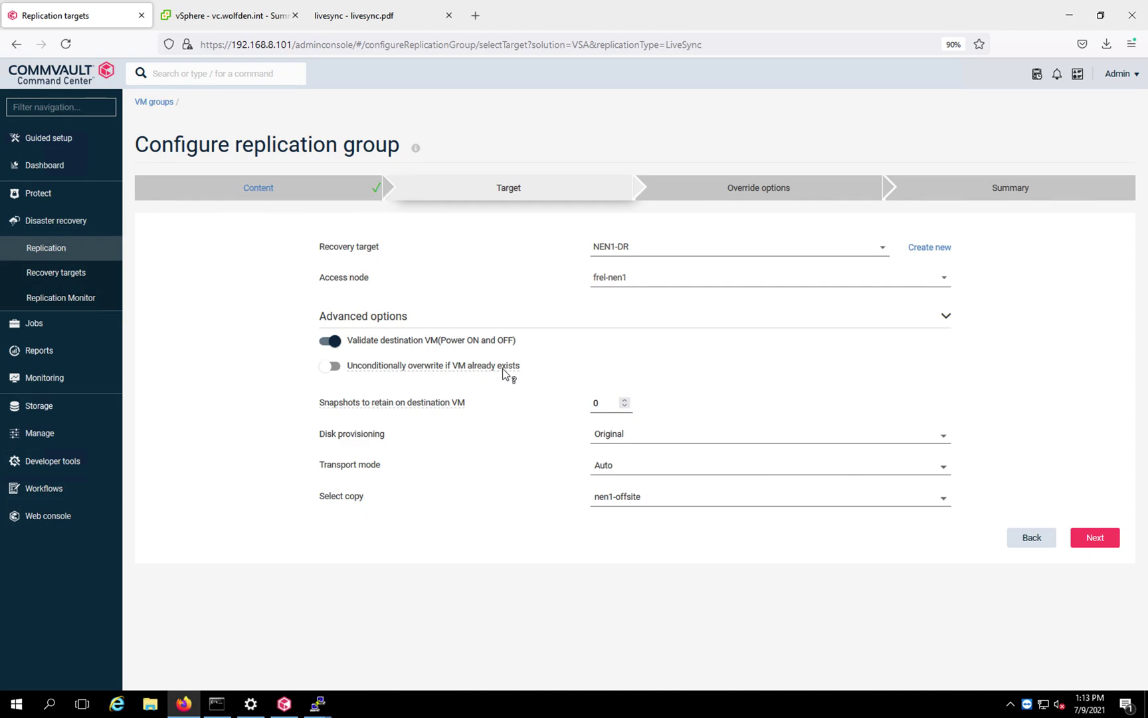
pyautogui.click(392, 19)
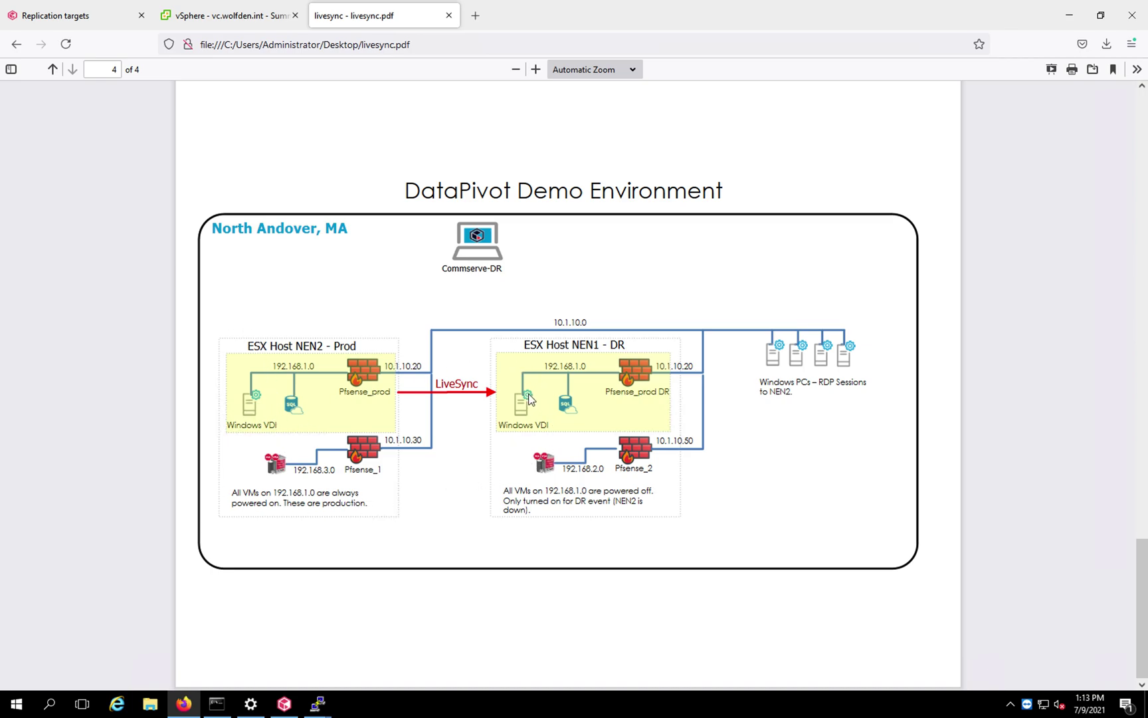
pyautogui.click(79, 19)
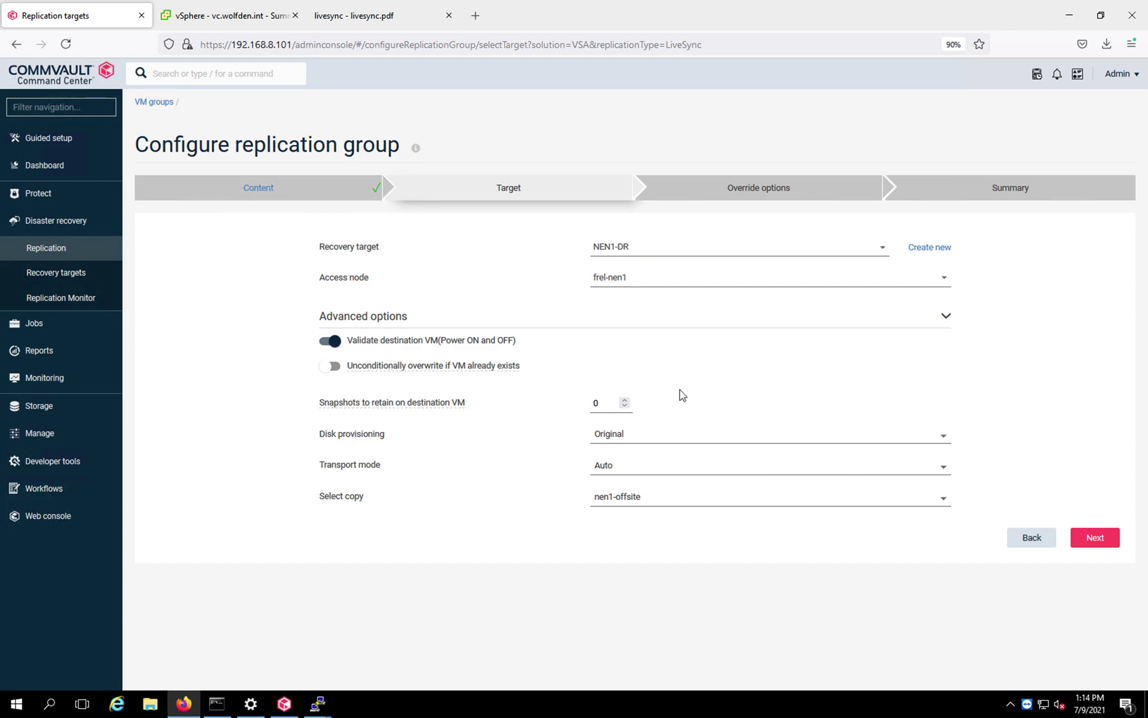
# Answer No to overriding per-VM destination settings and reach the Summary for nadmin2 to nadmin2_1-DR.
pyautogui.click(1107, 539)
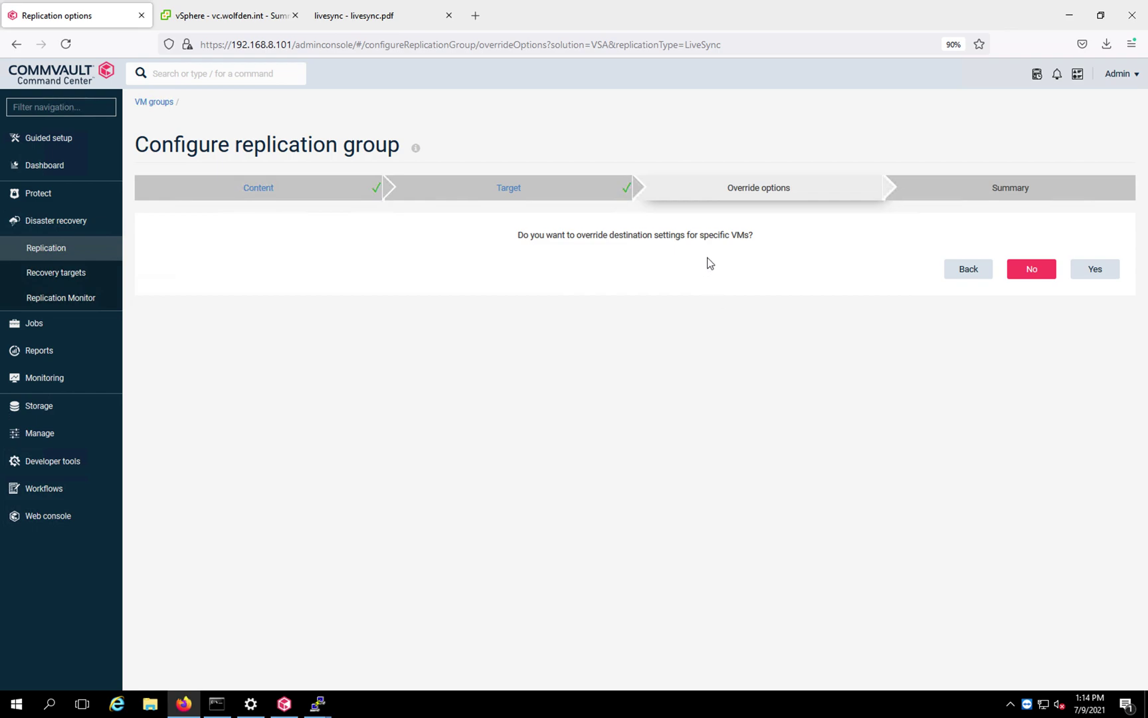
pyautogui.click(1040, 267)
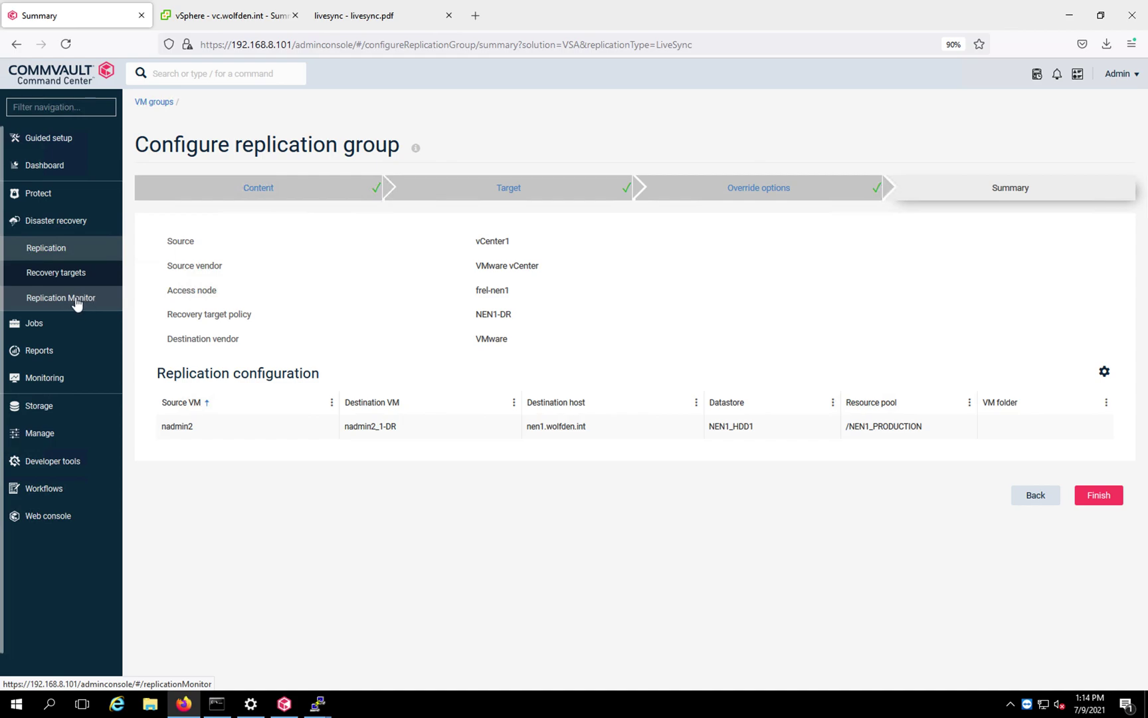
# Open Disaster recovery > Replication and view the NEN2toNEN1-DR group's details.
pyautogui.click(58, 249)
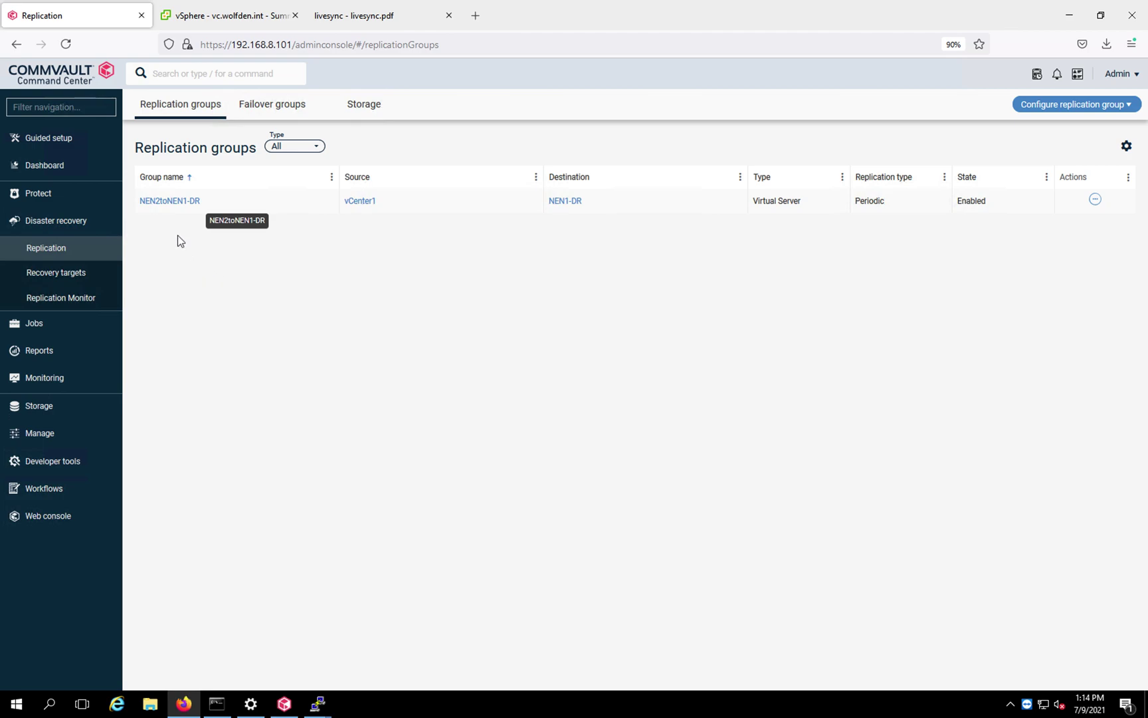
pyautogui.click(170, 201)
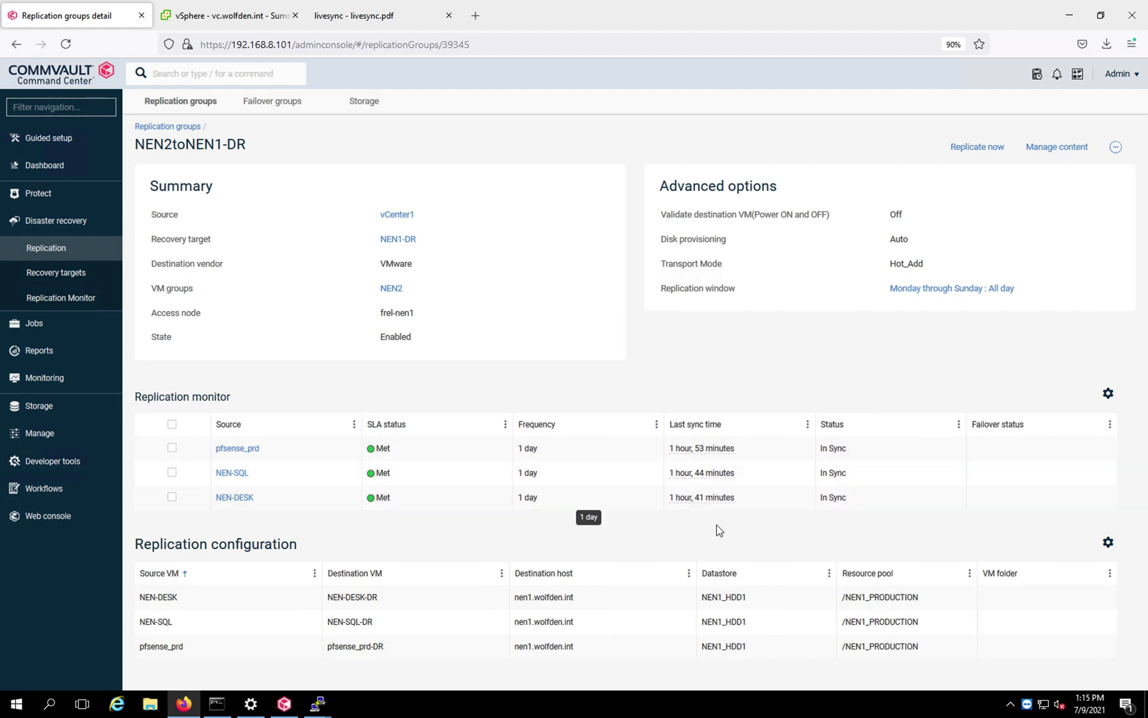
pyautogui.moveTo(687, 510)
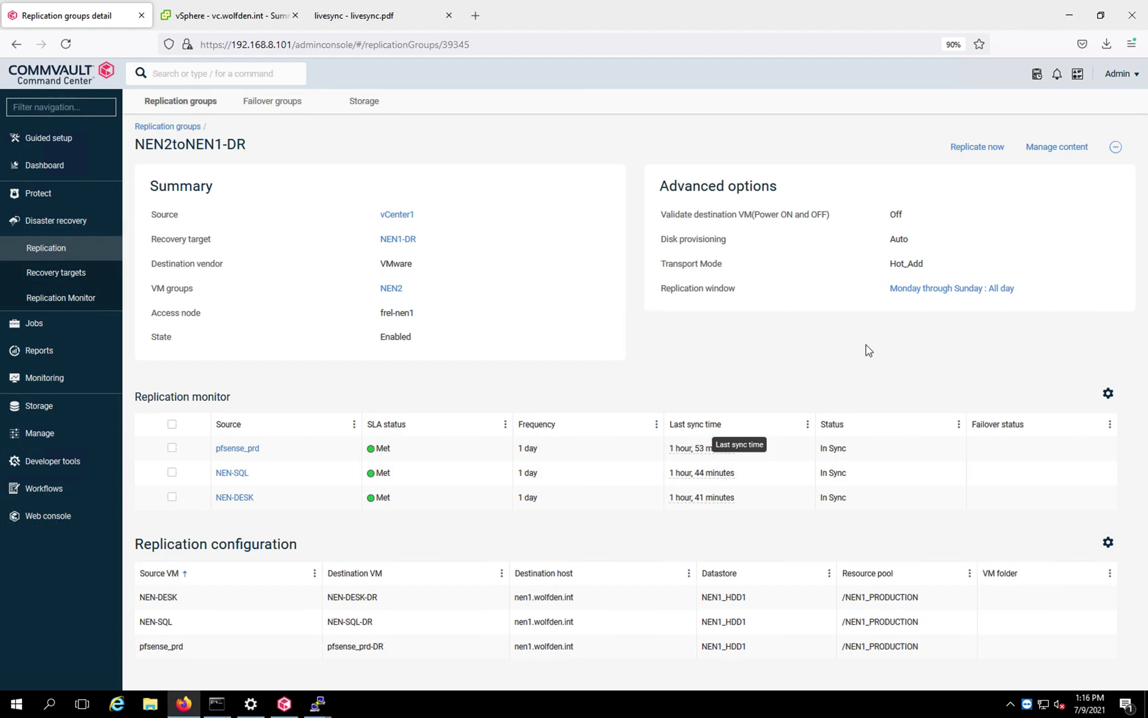
# Review the Replication Monitor's In Sync VMs, then switch to the vSphere Client summary of vc.wolfden.int.
pyautogui.click(78, 302)
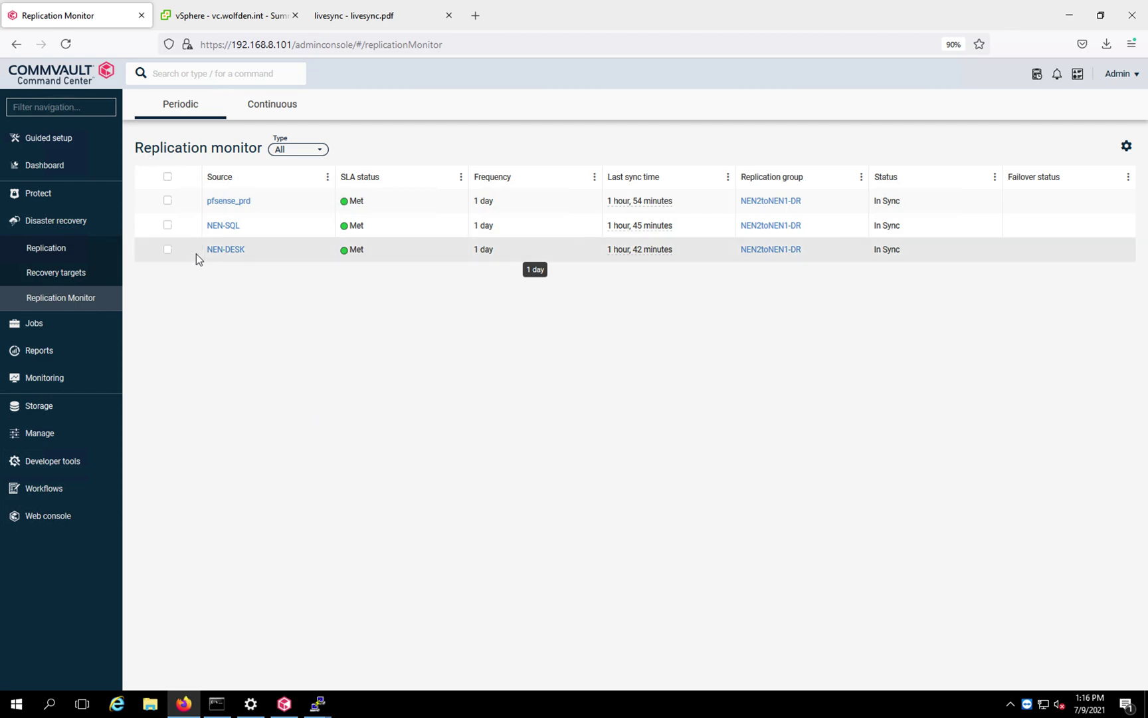
pyautogui.click(251, 20)
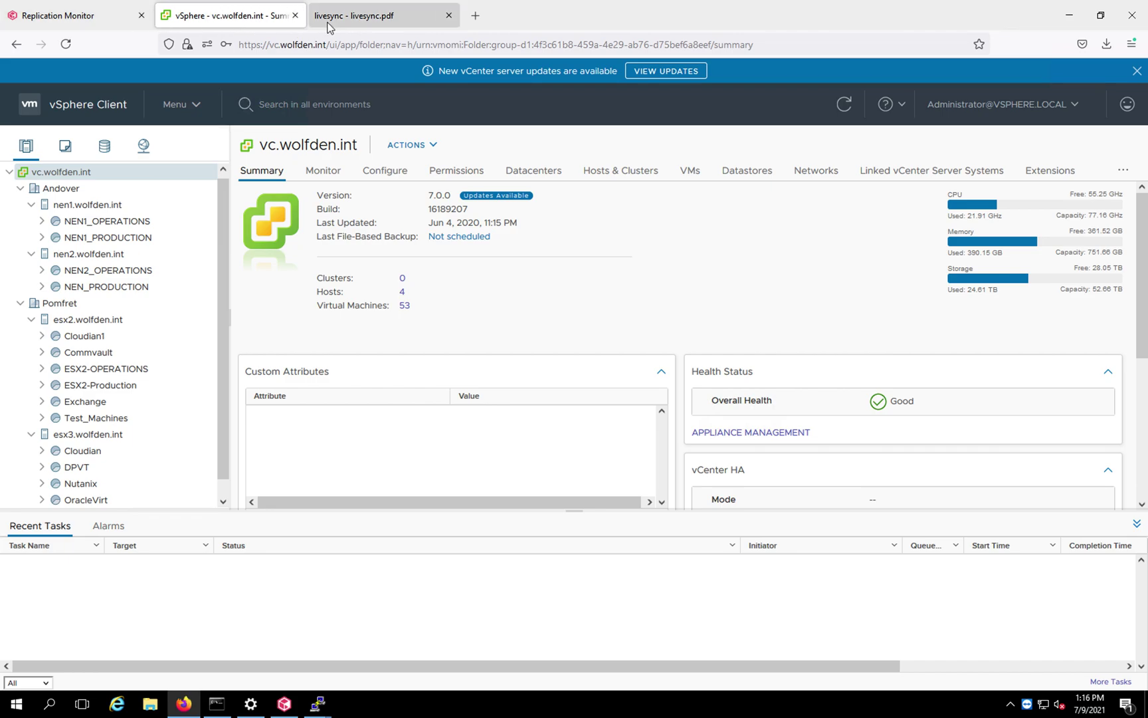
# Show page 4 of livesync.pdf, the DataPivot Demo Environment diagram of NEN2 Prod to NEN1 DR.
pyautogui.click(335, 23)
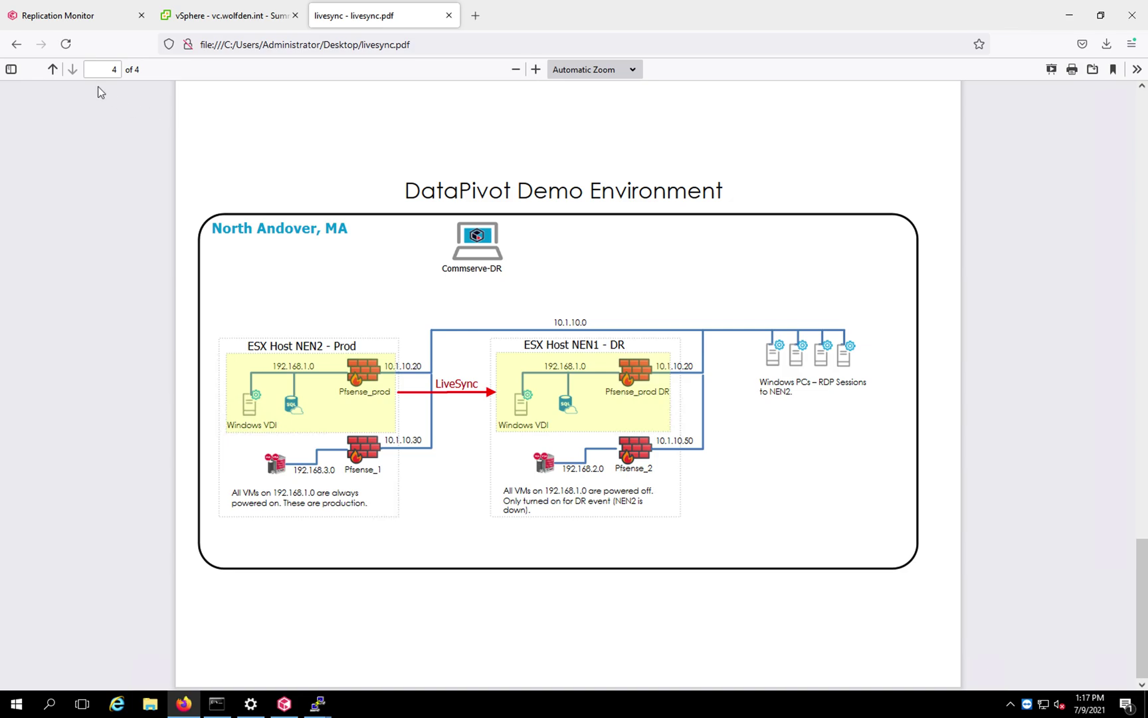
pyautogui.click(53, 69)
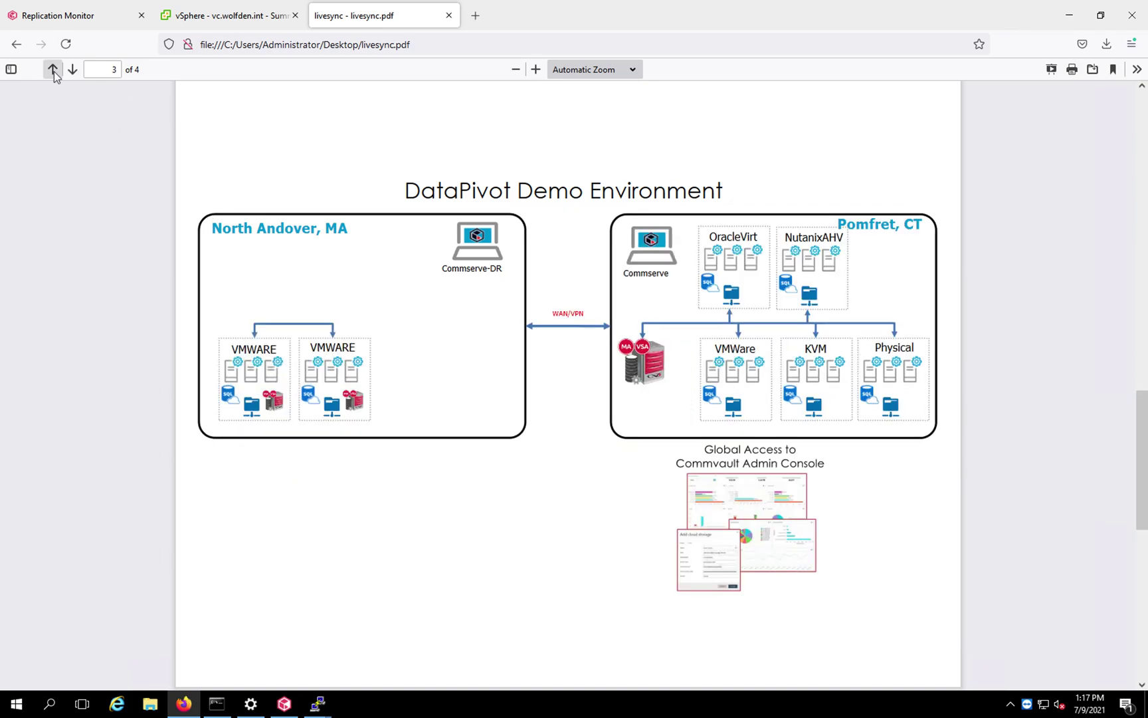
pyautogui.click(53, 69)
pyautogui.click(53, 69)
pyautogui.click(73, 71)
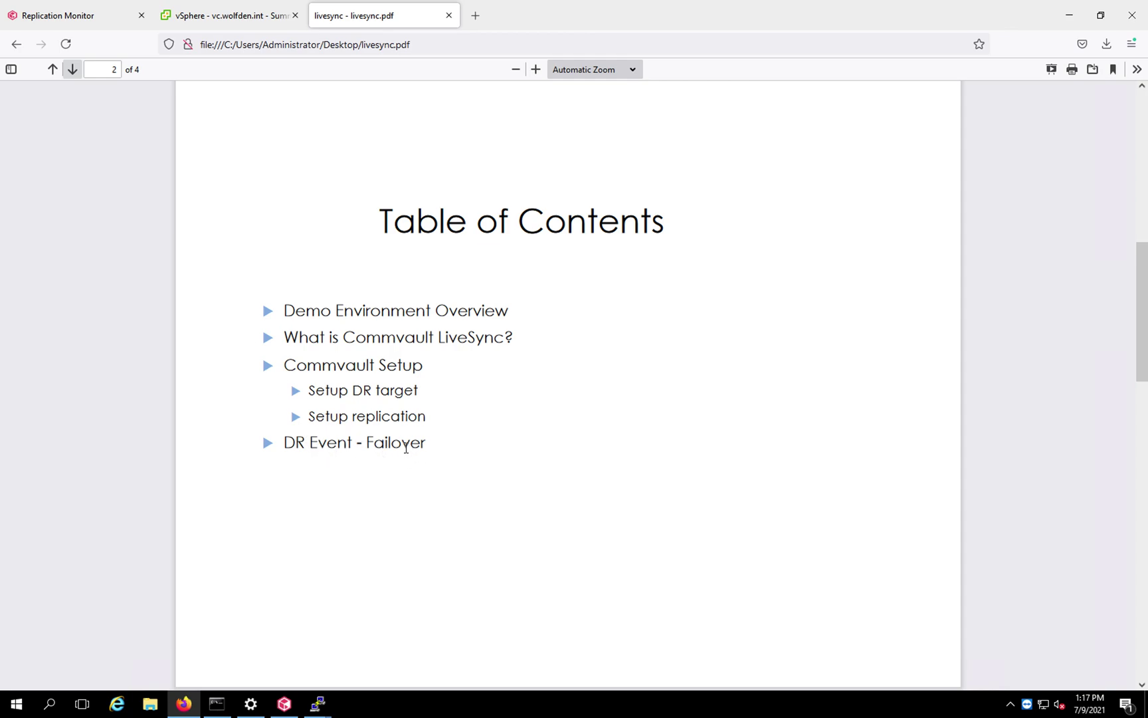
pyautogui.click(73, 70)
pyautogui.click(73, 71)
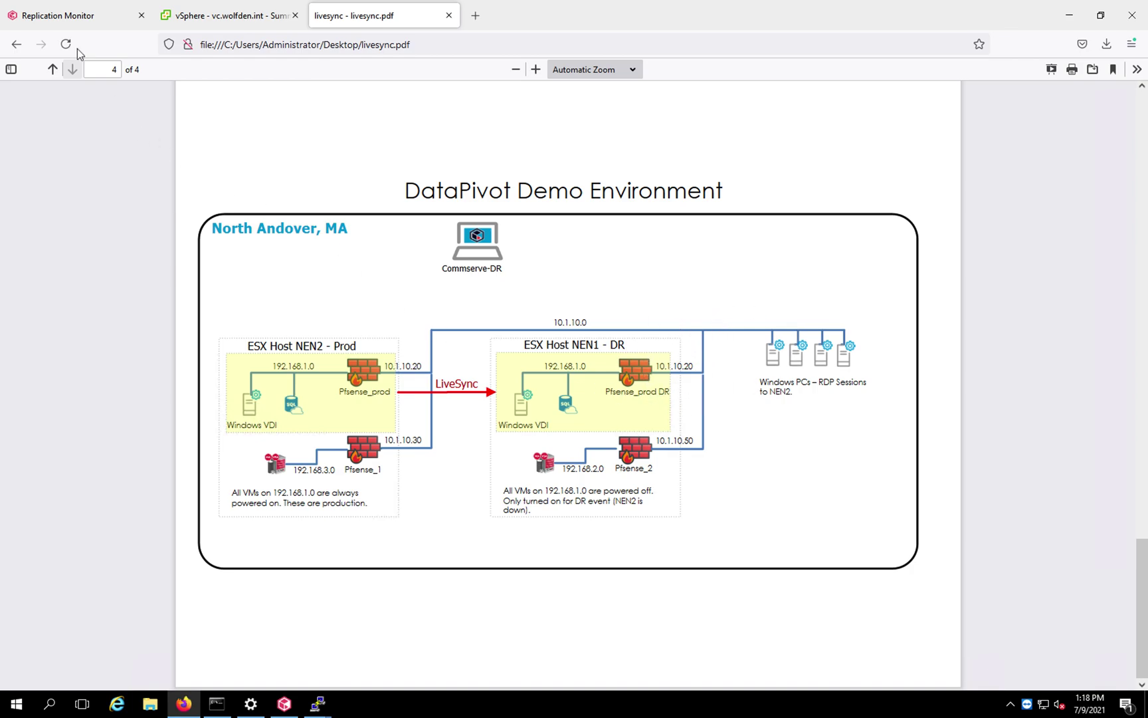
# Return to Commvault and open NEN2toNEN1-DR from the Replication groups list.
pyautogui.click(75, 23)
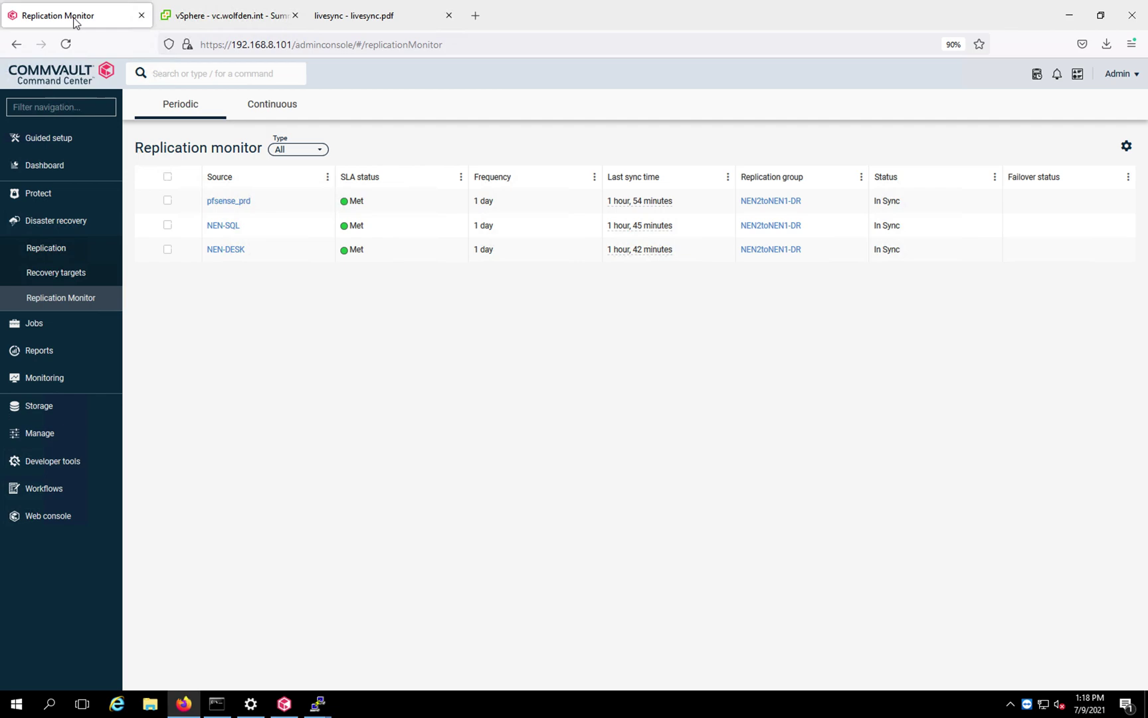
pyautogui.click(66, 253)
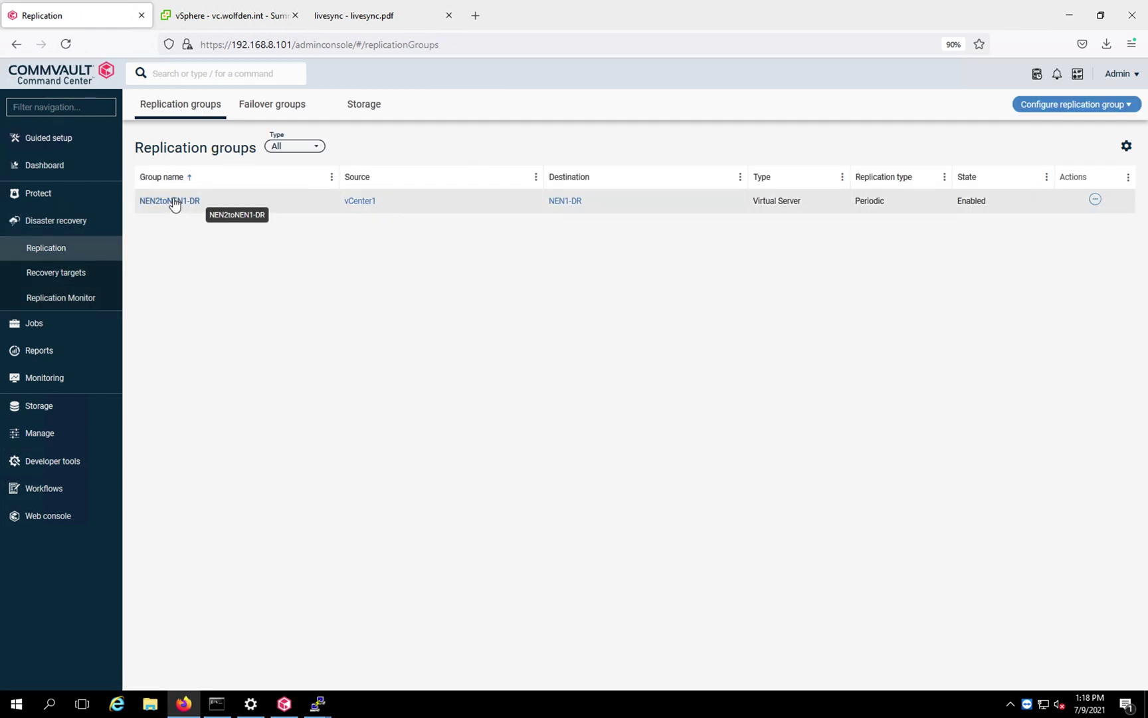
pyautogui.click(175, 203)
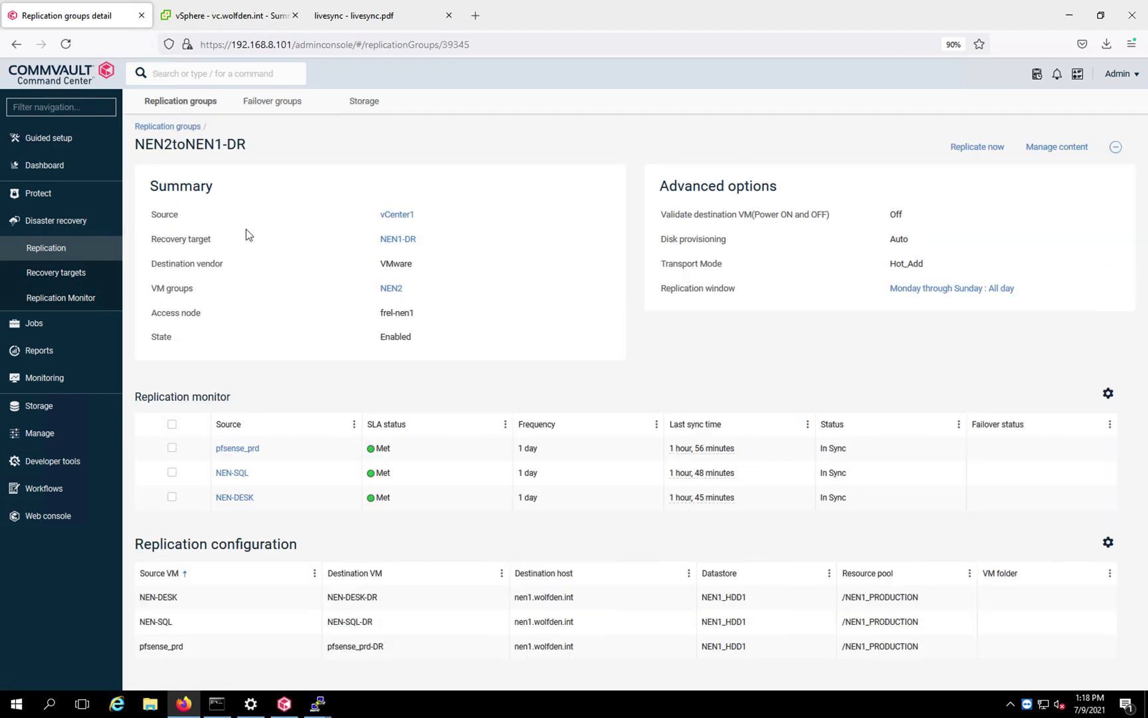
# Check the empty Failover groups tab, then go back to the Replication groups list.
pyautogui.click(1119, 154)
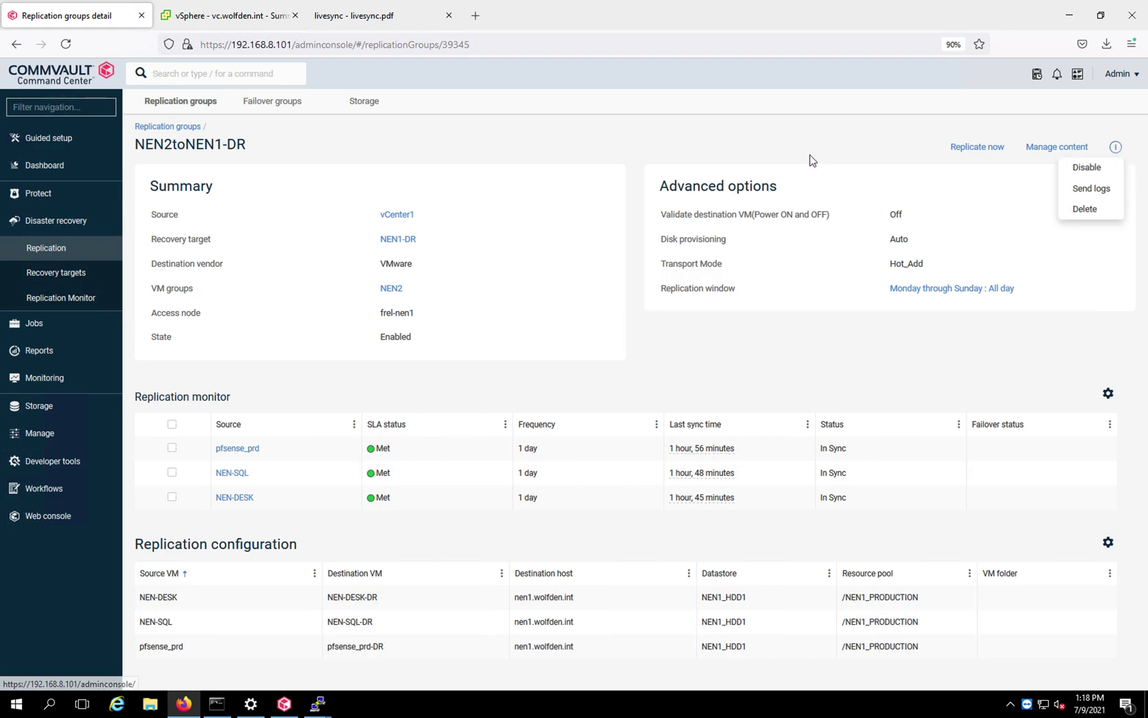
pyautogui.click(454, 148)
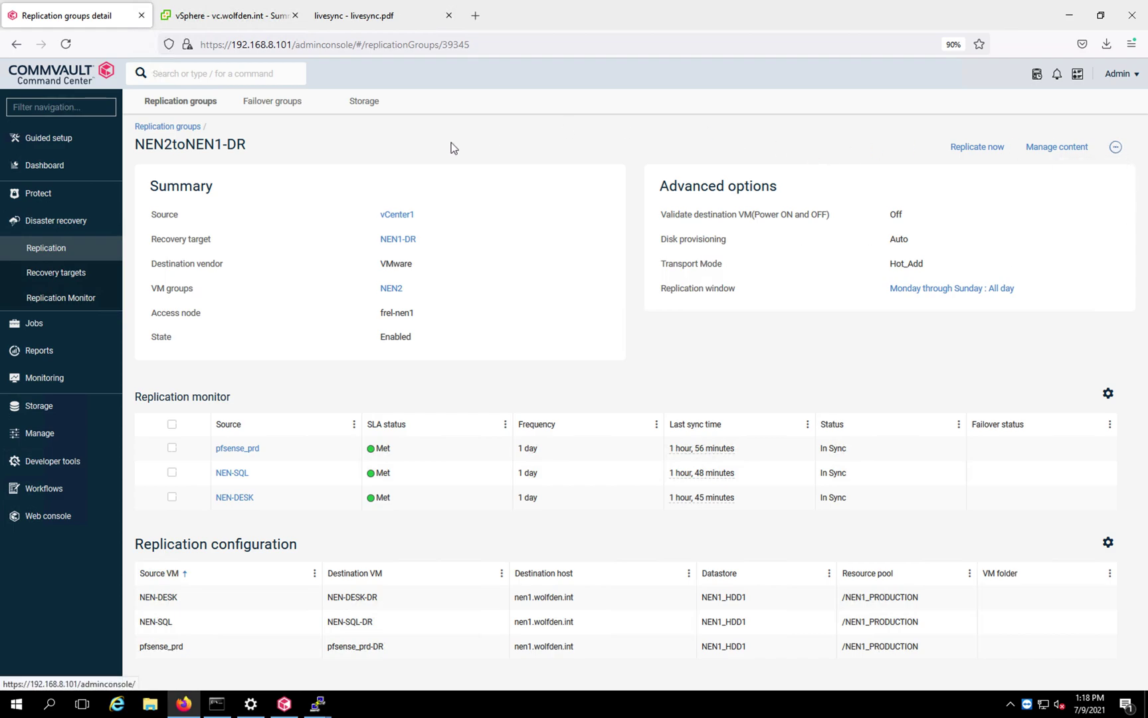
pyautogui.click(284, 106)
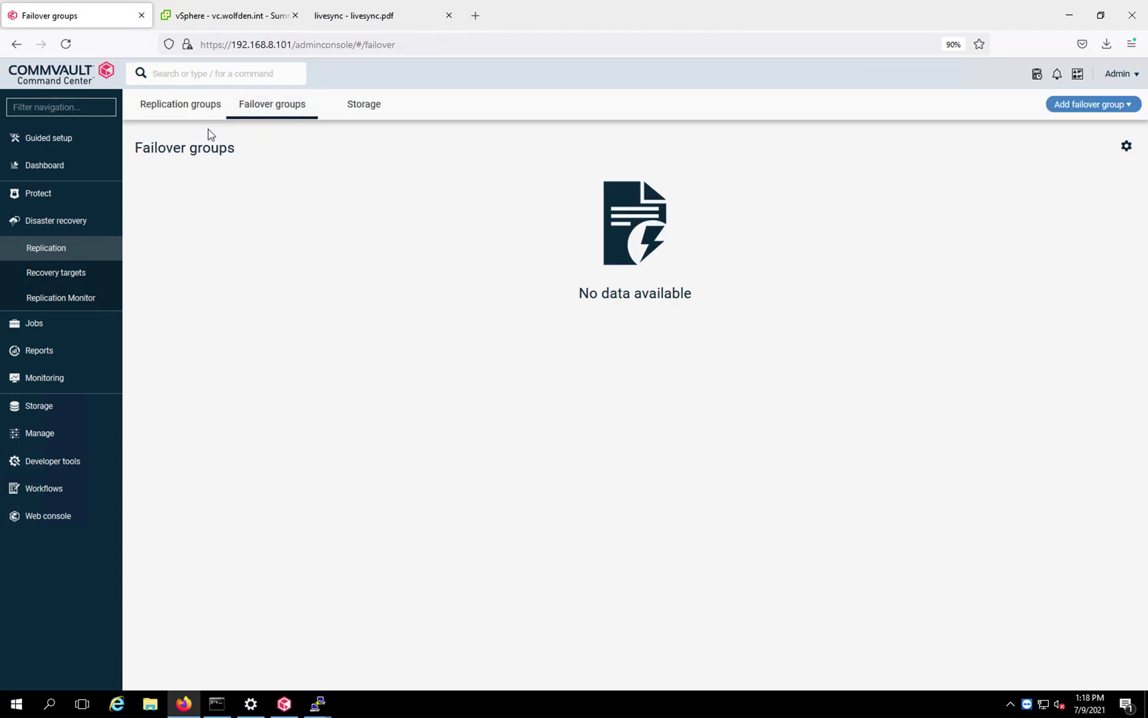
pyautogui.click(192, 108)
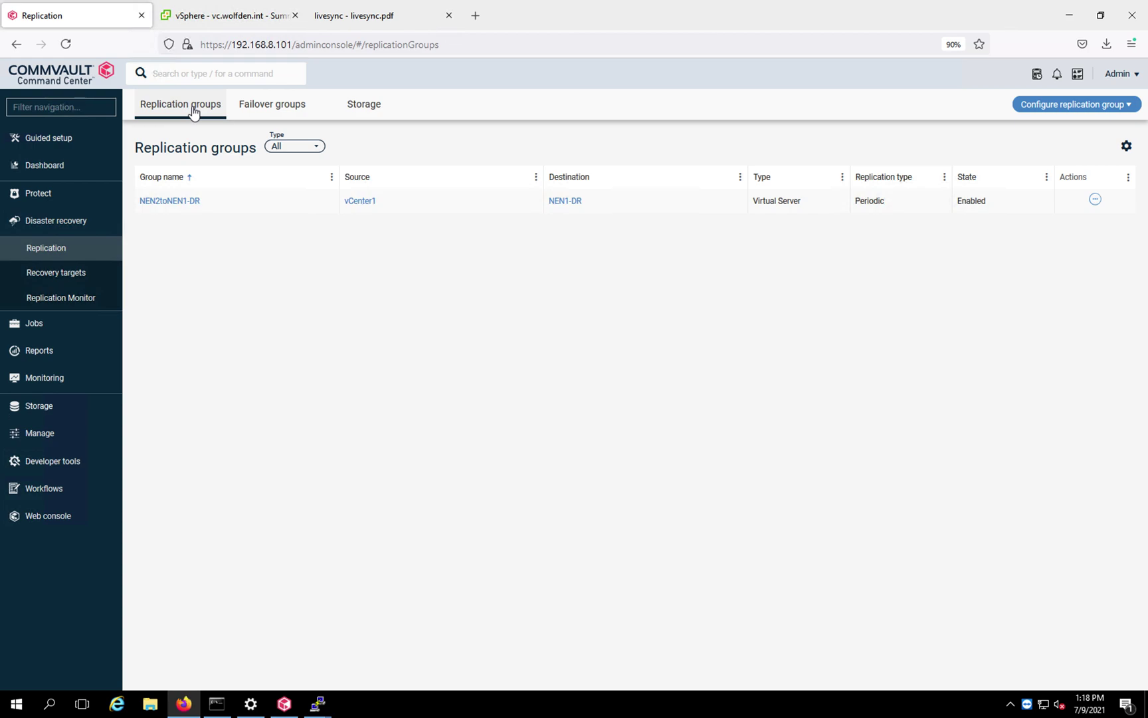
# Show page 3 of livesync.pdf, the North Andover and Pomfret diagram, then return to Commvault.
pyautogui.click(346, 19)
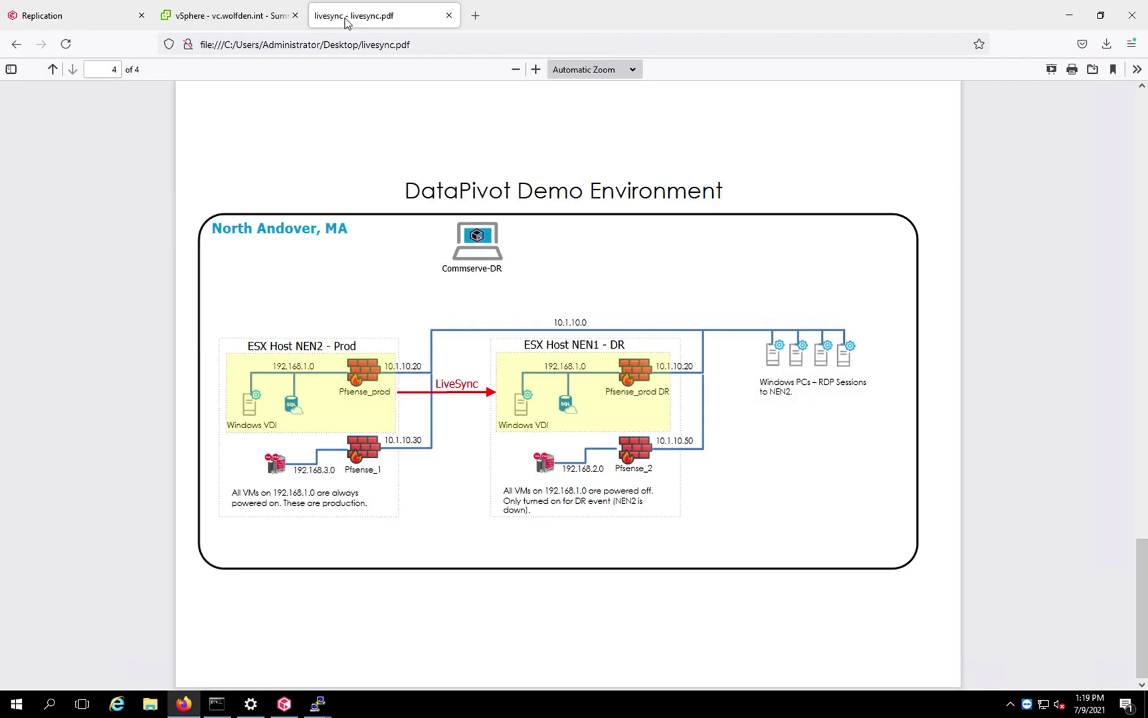
pyautogui.click(53, 69)
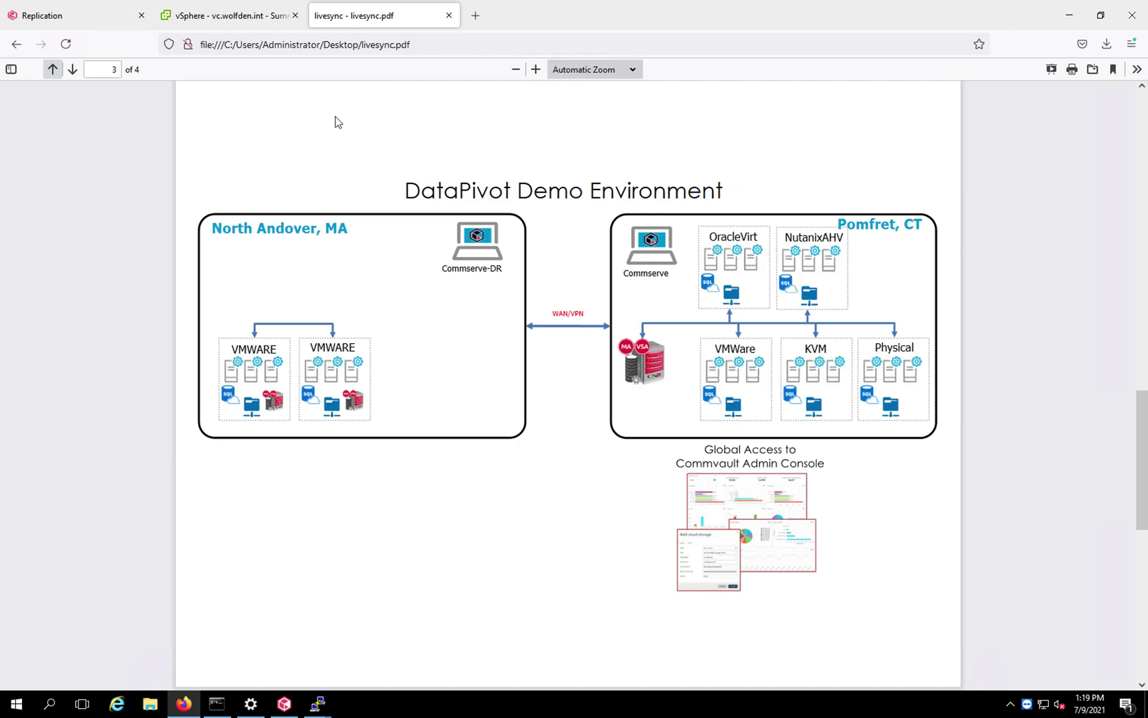
pyautogui.click(82, 21)
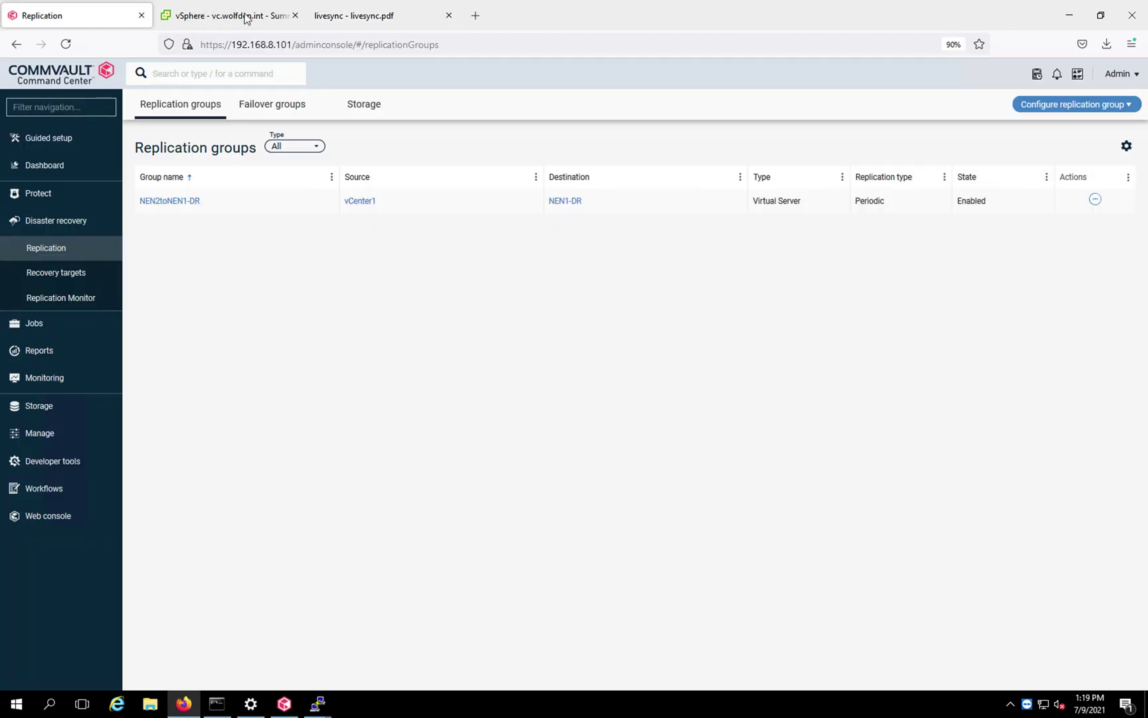
# Switch back to livesync.pdf and page back past the Table of Contents to the DataPivot title slide.
pyautogui.click(352, 20)
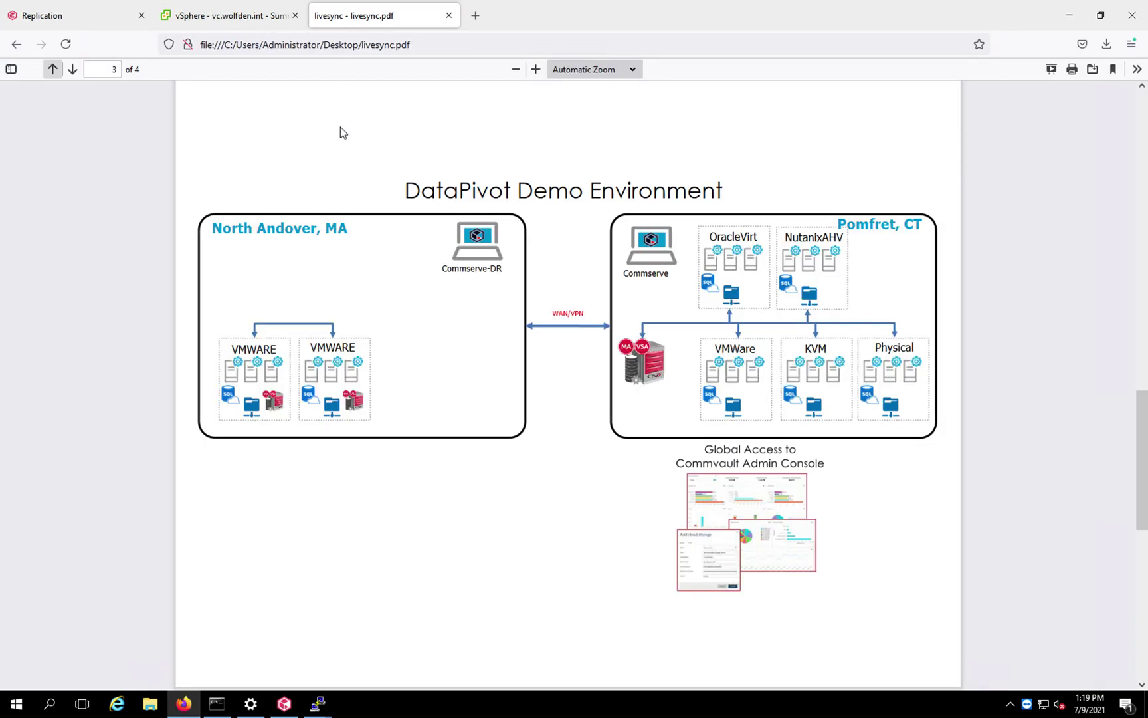
pyautogui.click(59, 69)
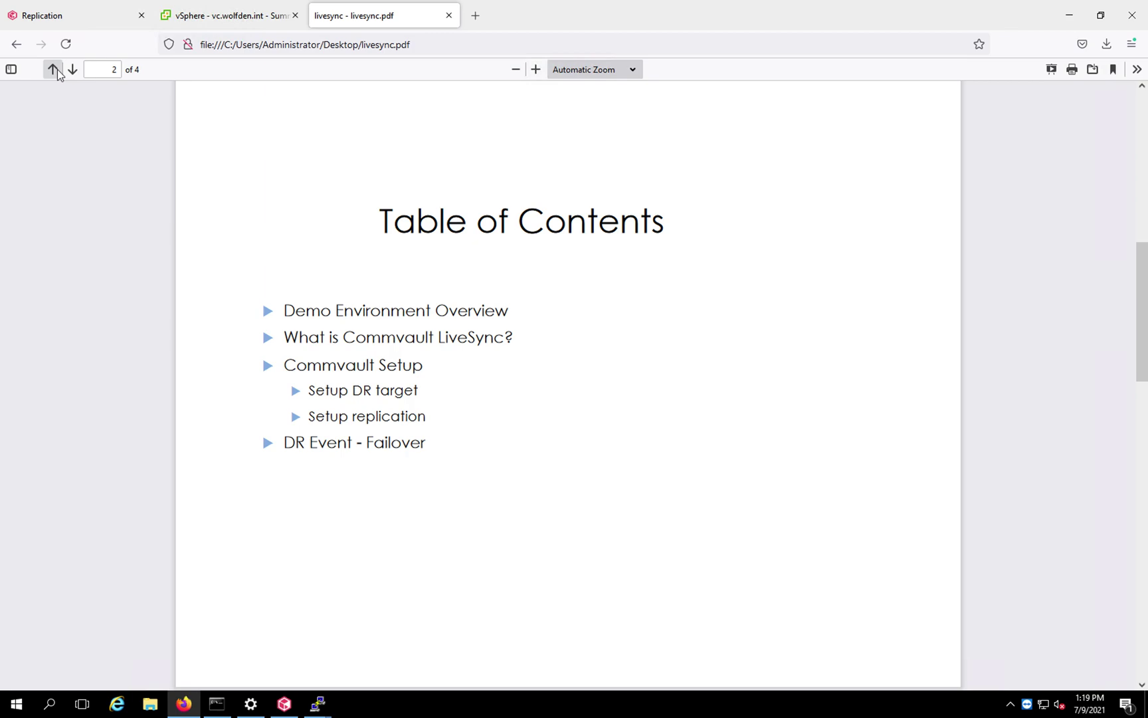
pyautogui.click(59, 69)
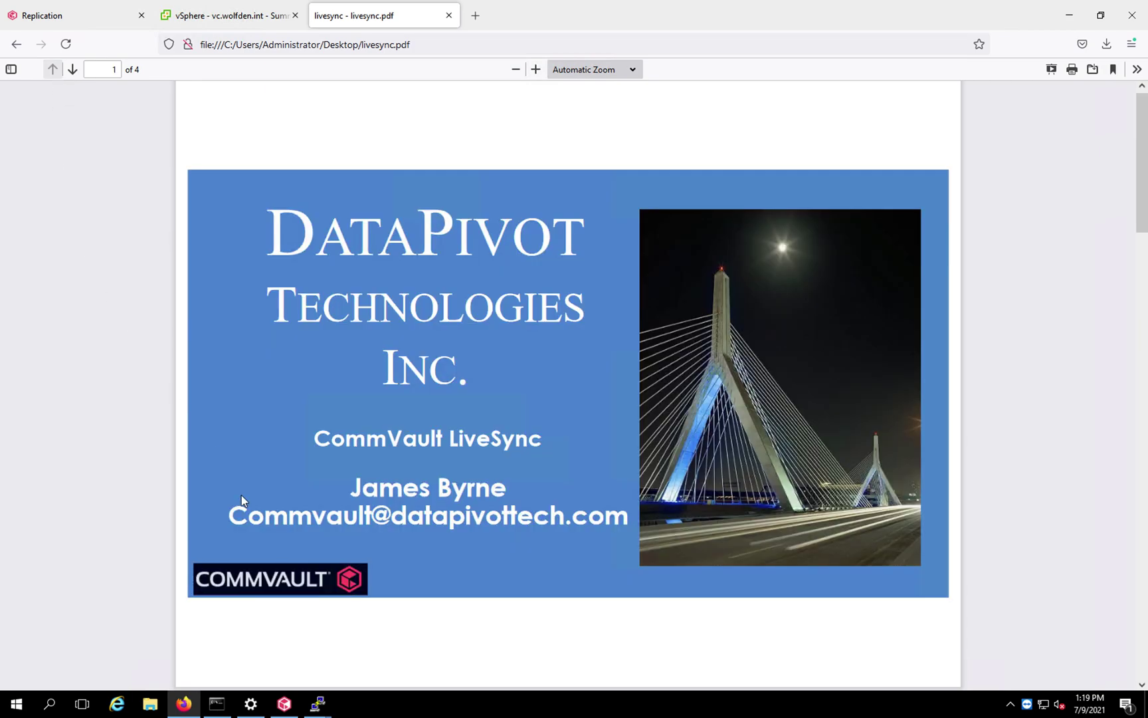